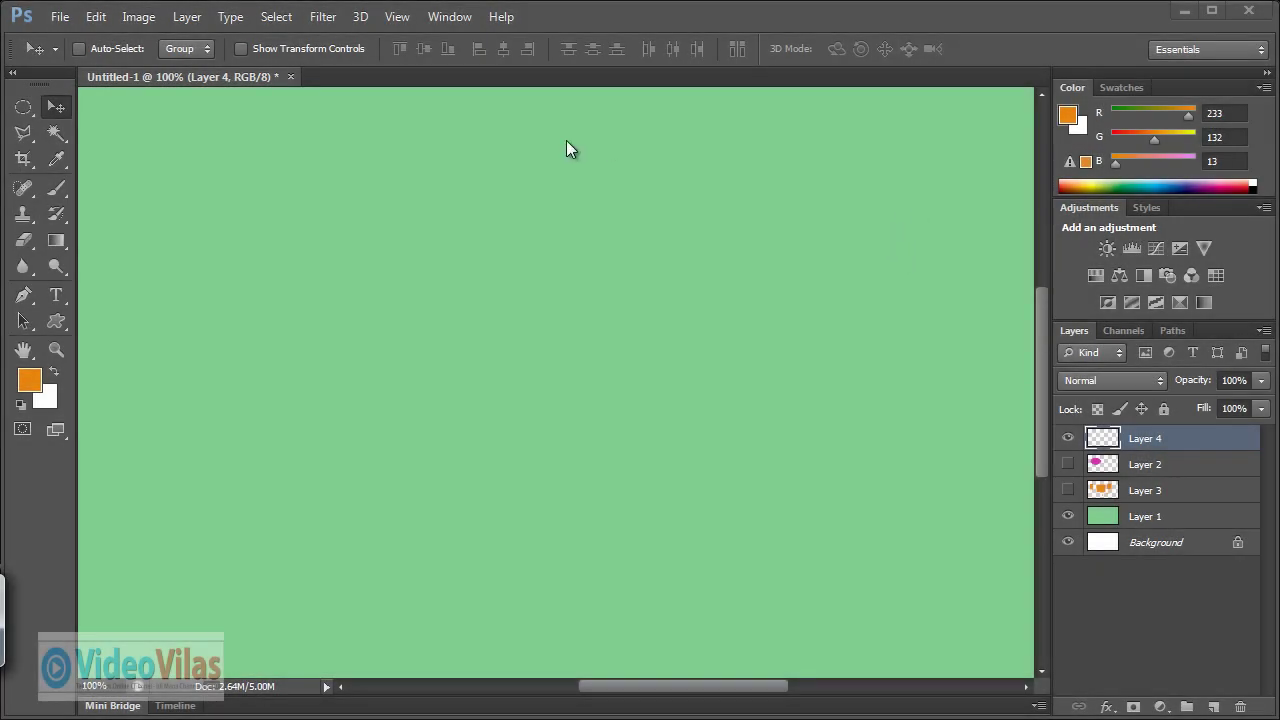
Select the Rectangular Marquee Tool and change its Style from Fixed Size to Normal.
left_click(30, 110)
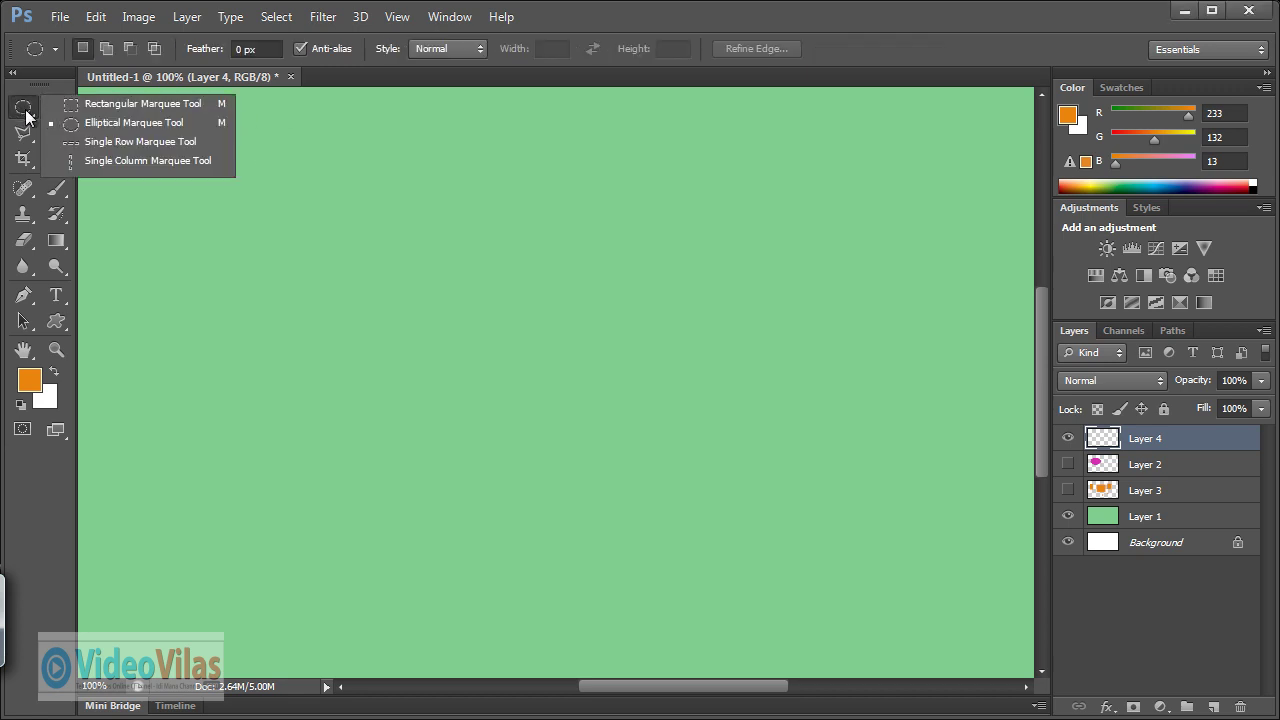
left_click(87, 105)
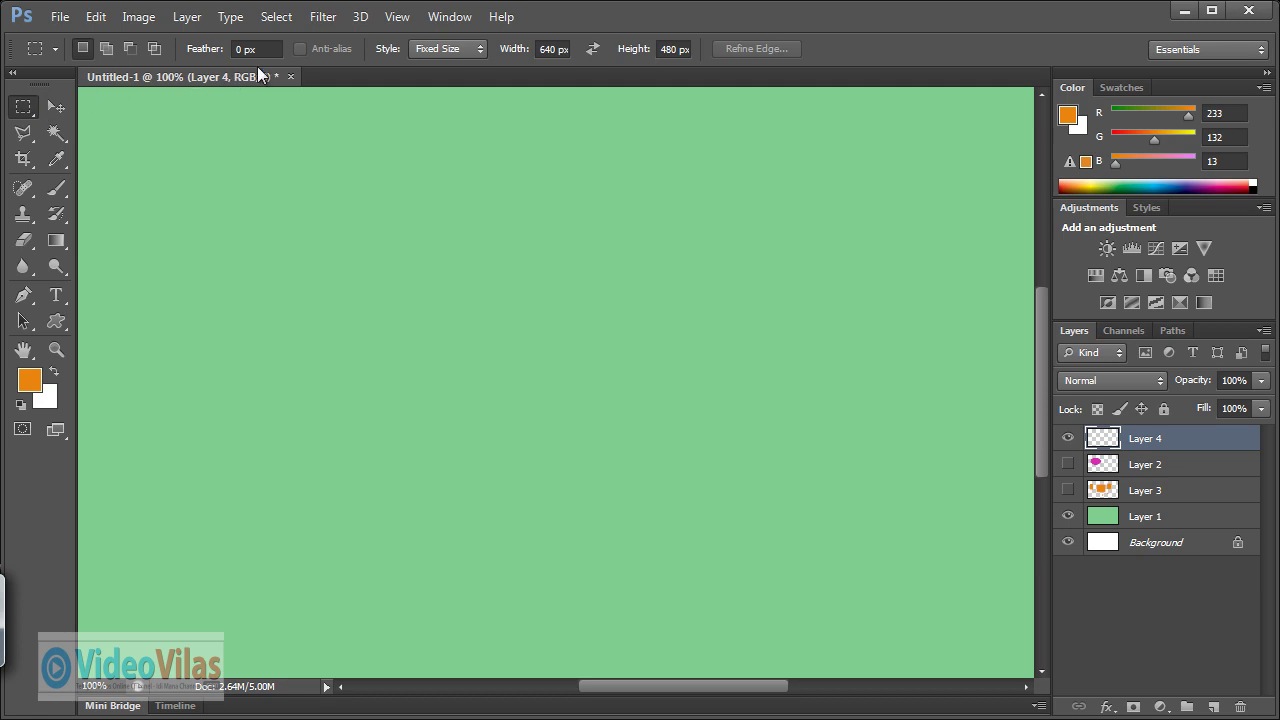
left_click(436, 45)
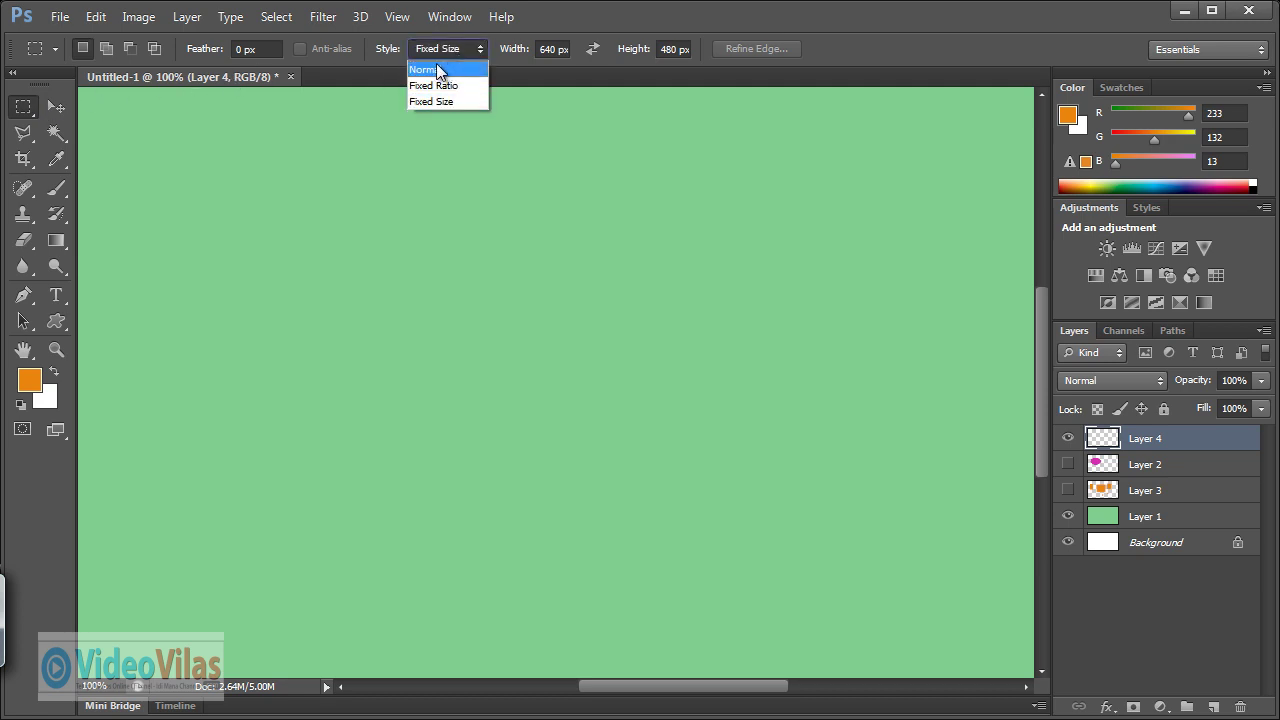
left_click(435, 63)
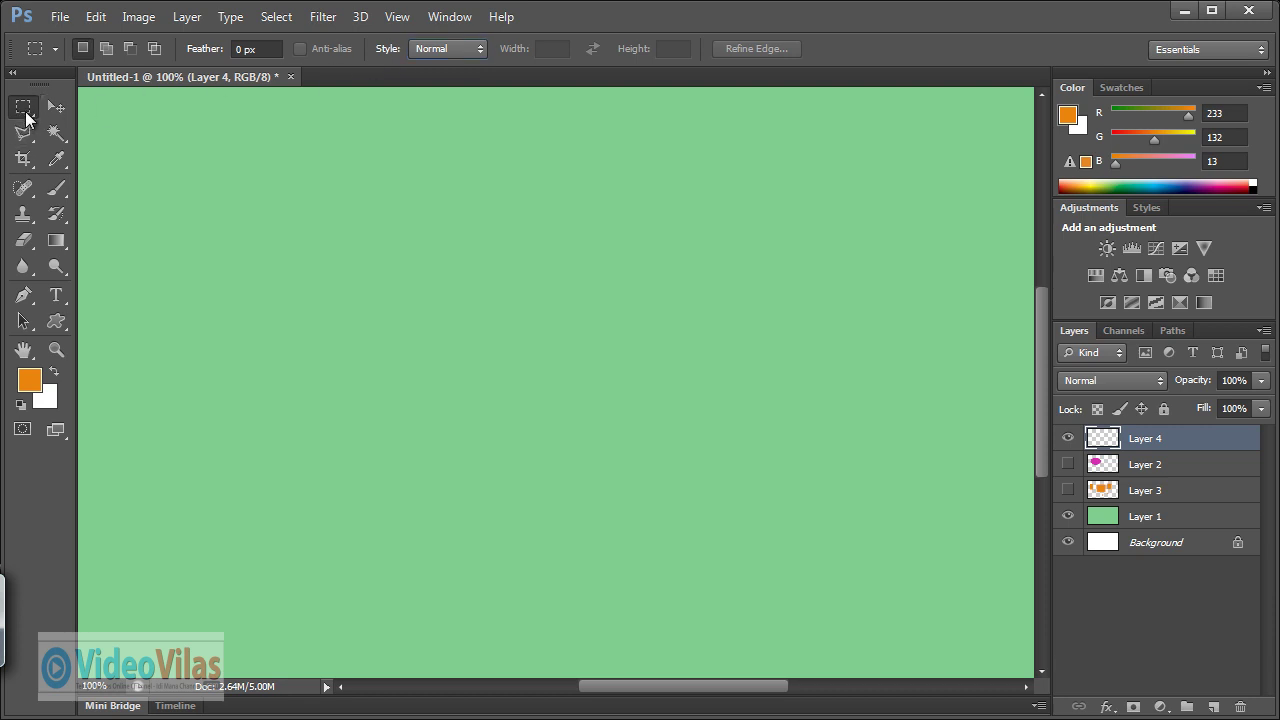
right_click(26, 113)
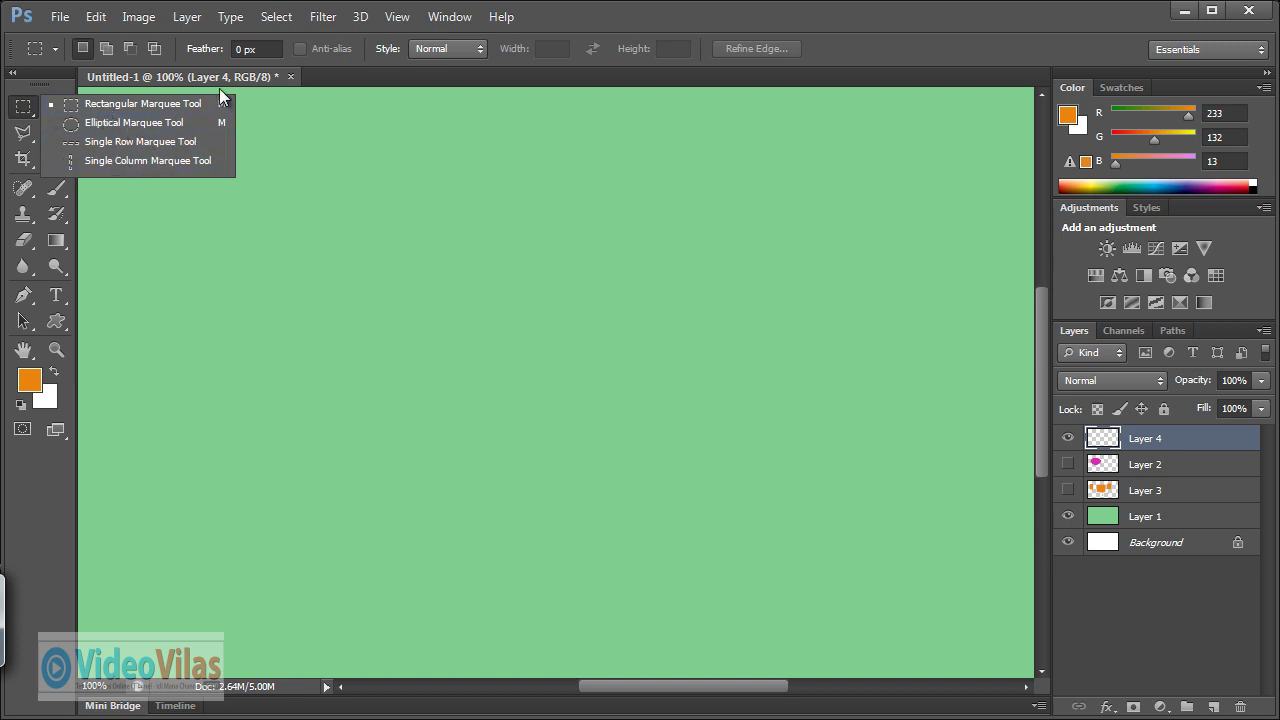
left_click(369, 70)
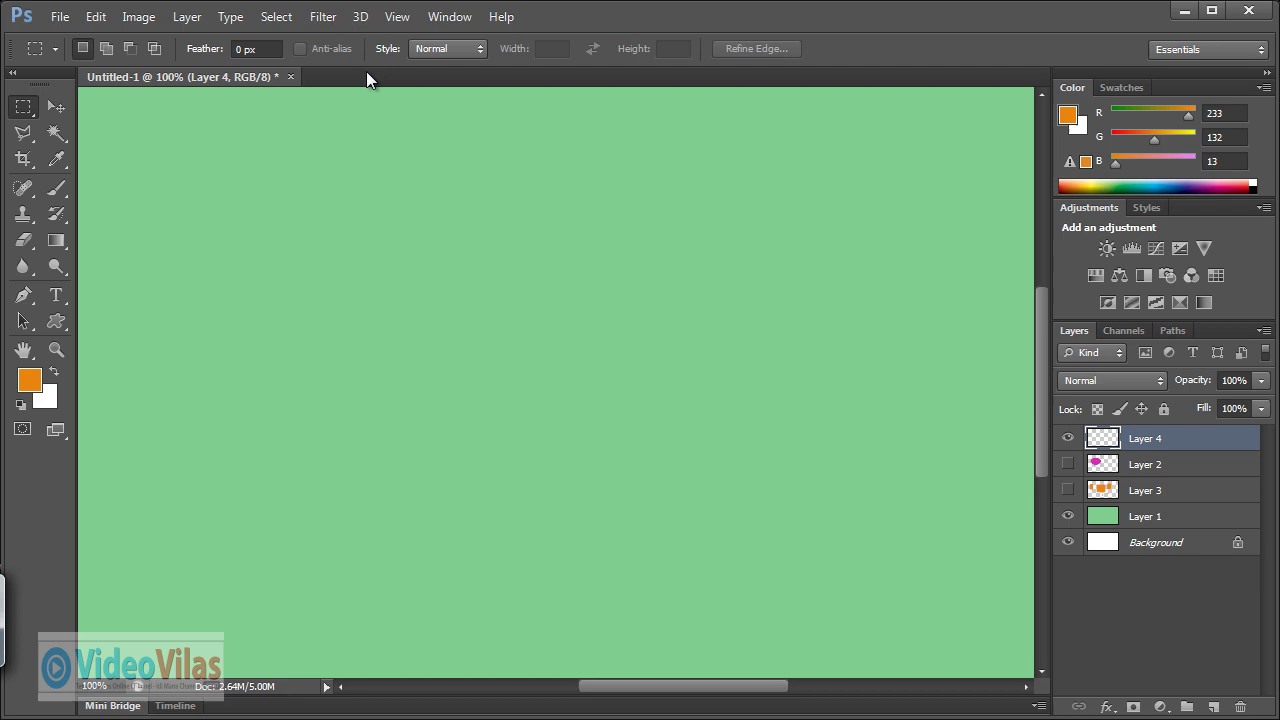
right_click(24, 119)
Drag a rectangle at the upper left, then add an overlapping rectangle below right of it.
left_click(80, 106)
left_click_drag(238, 199, 485, 438)
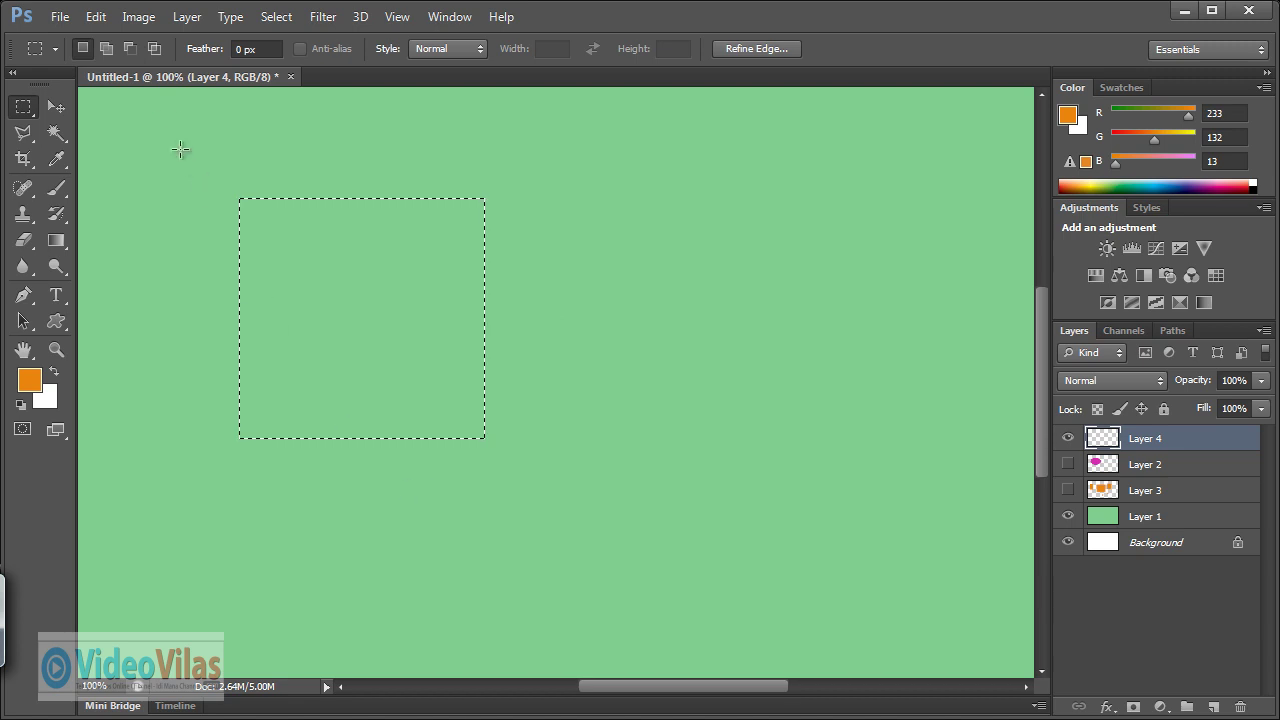
left_click(105, 48)
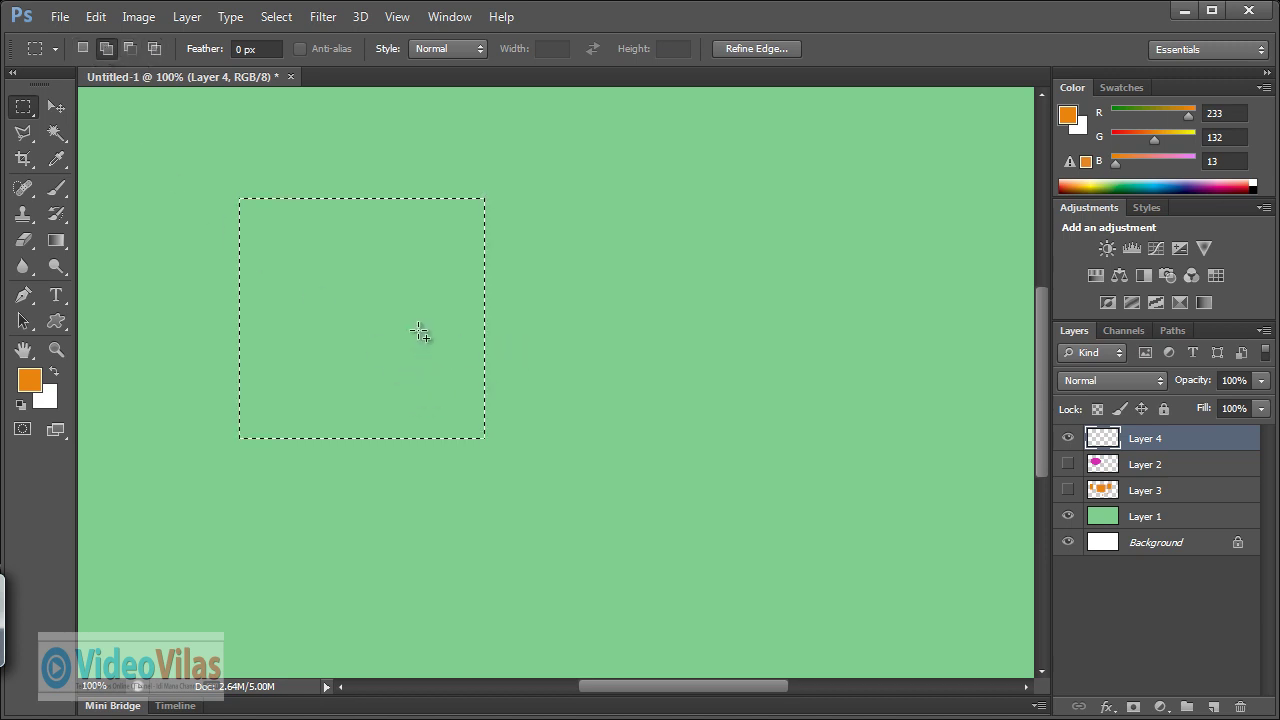
left_click_drag(383, 322, 590, 549)
Add a right-side square, a top tab and a long lower-right bar to the stepped selection.
left_click_drag(562, 274, 631, 388)
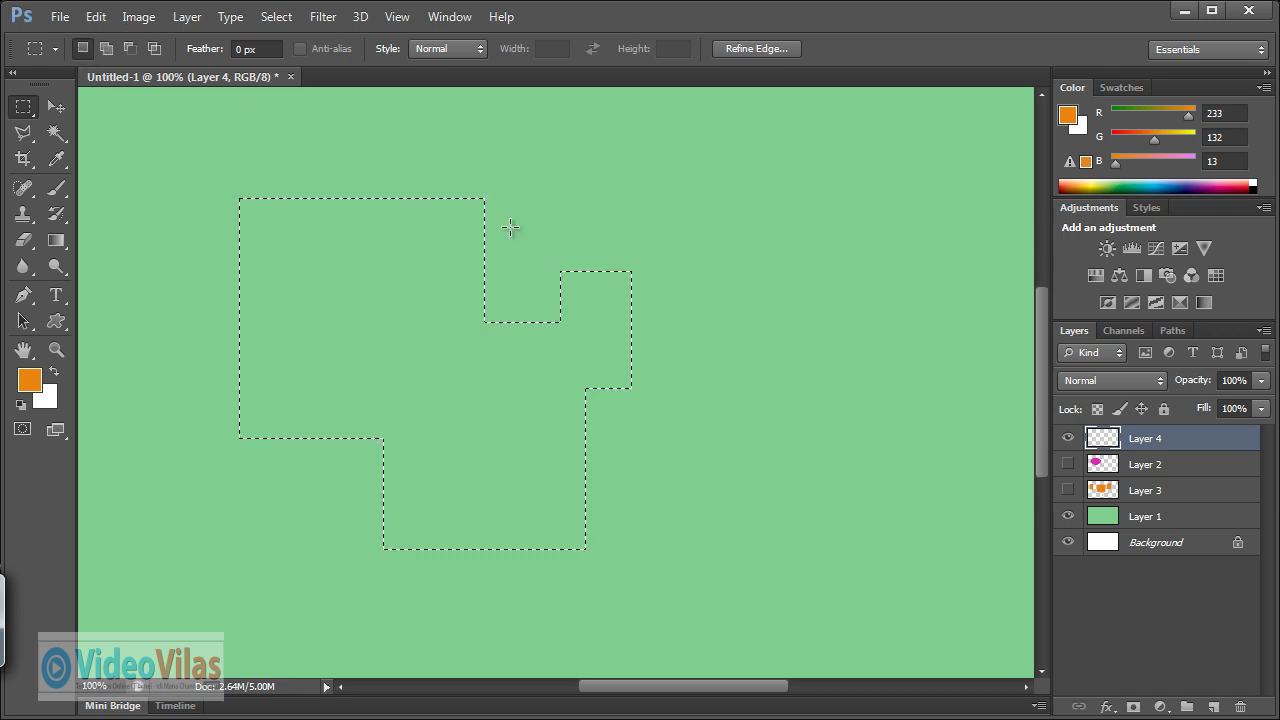
left_click_drag(545, 230, 587, 280)
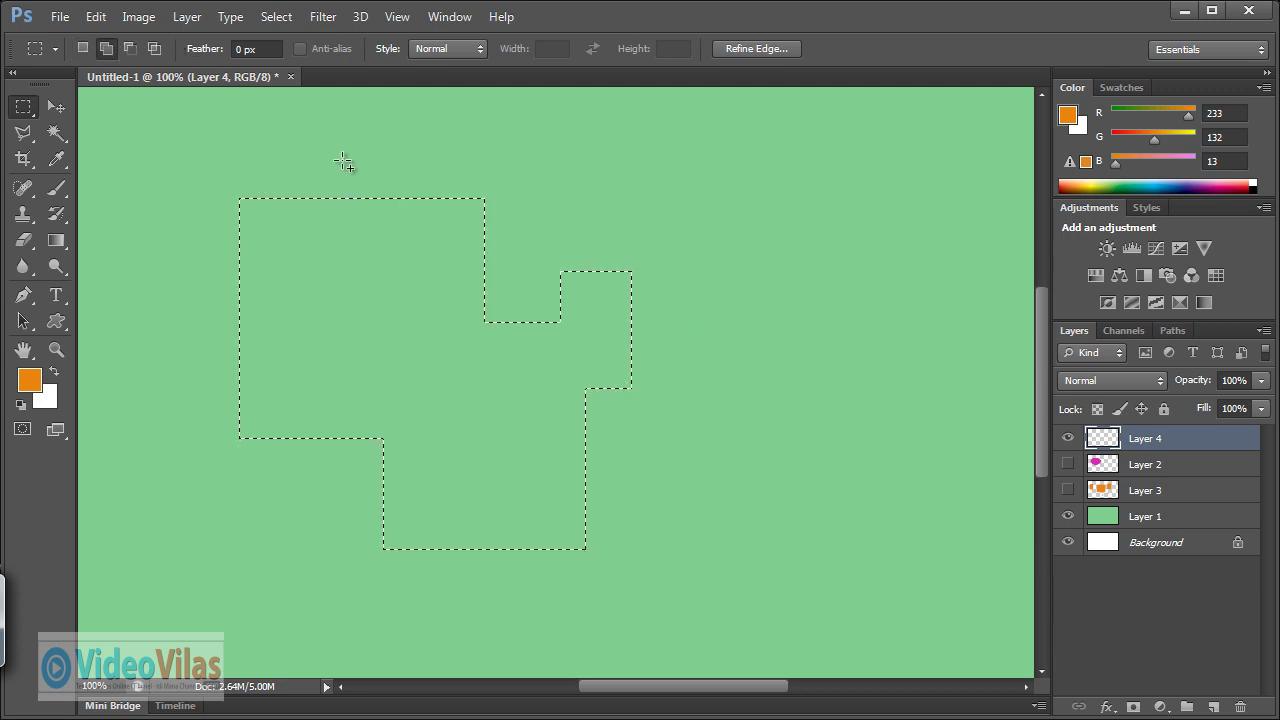
left_click_drag(340, 160, 416, 325)
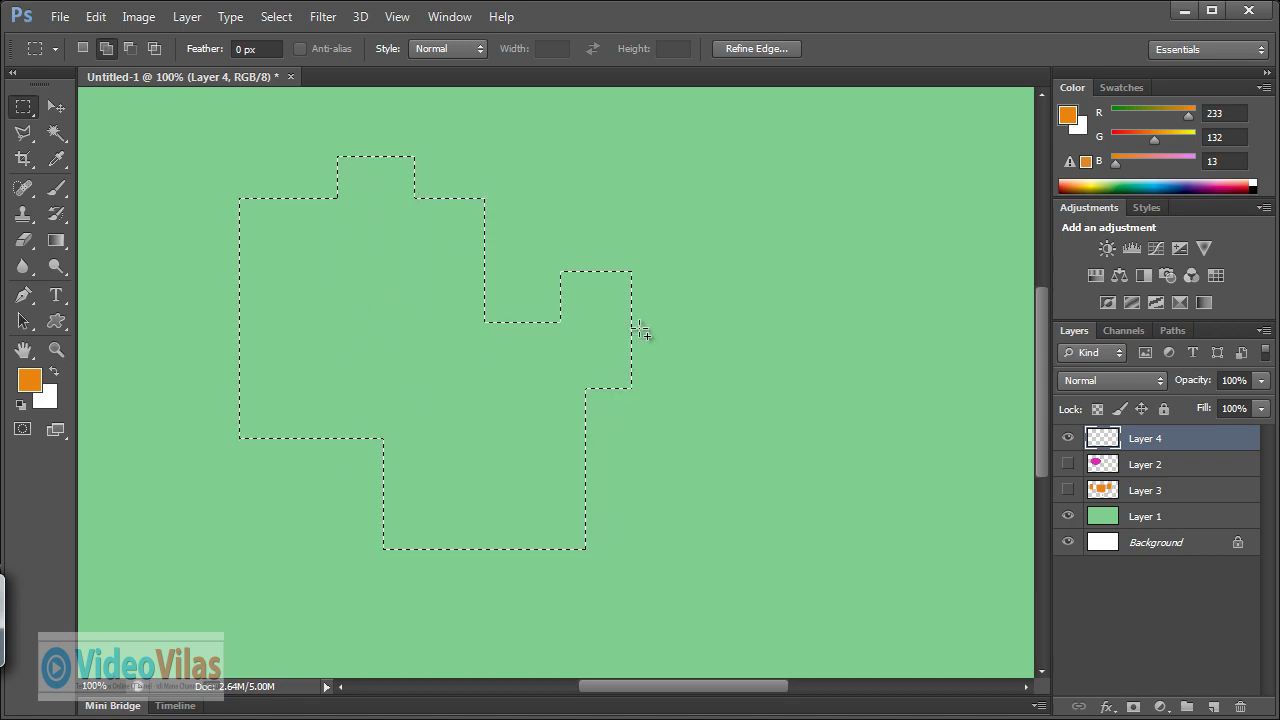
left_click_drag(603, 306, 613, 346)
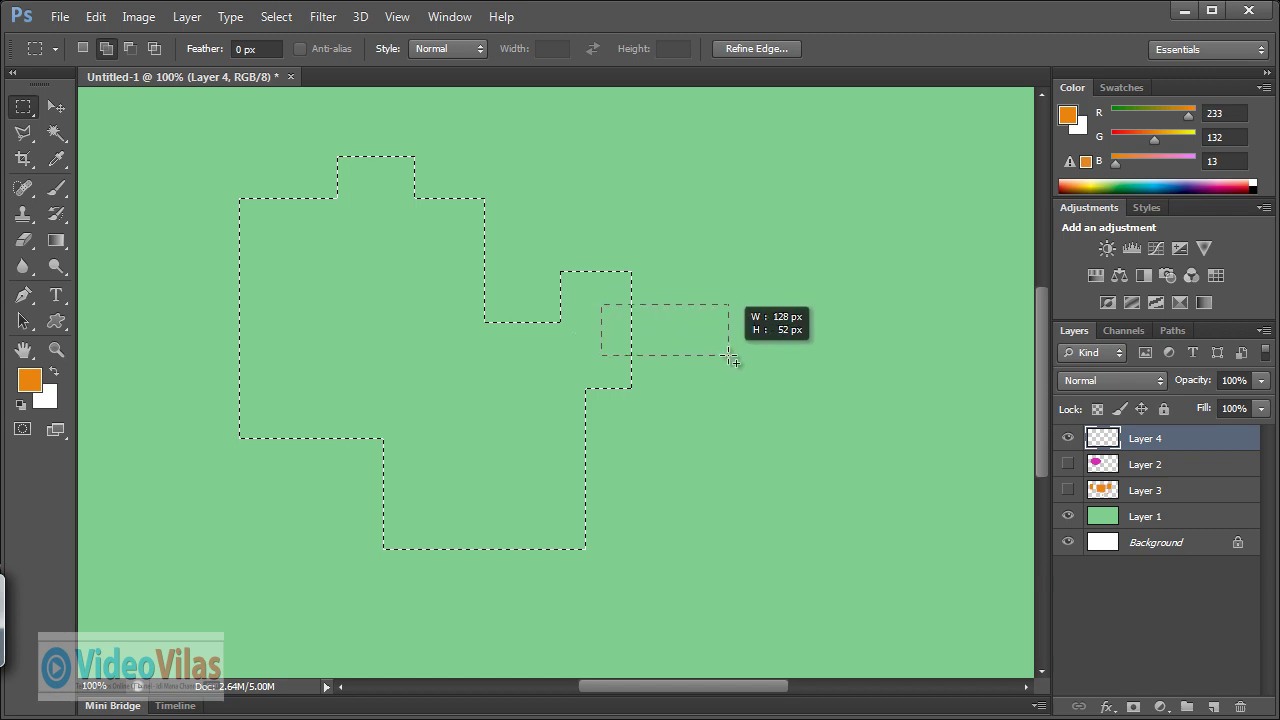
left_click_drag(613, 347, 697, 349)
key("Escape")
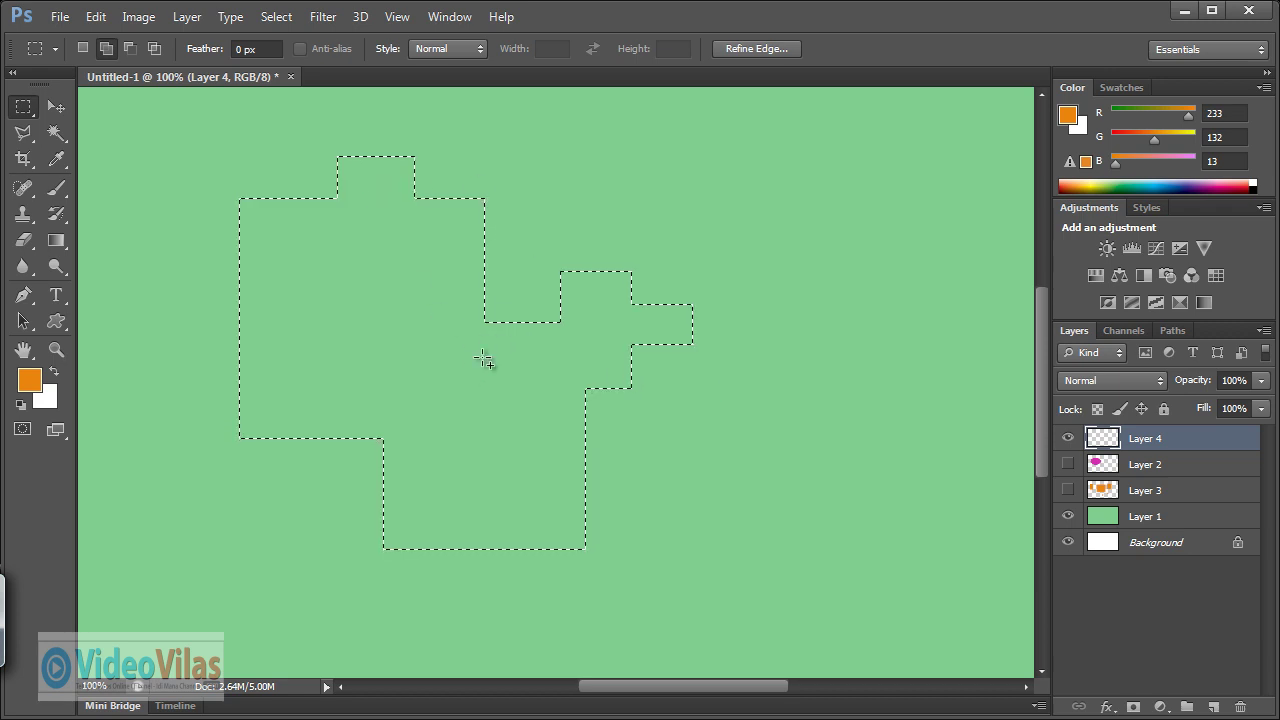
left_click_drag(561, 461, 812, 516)
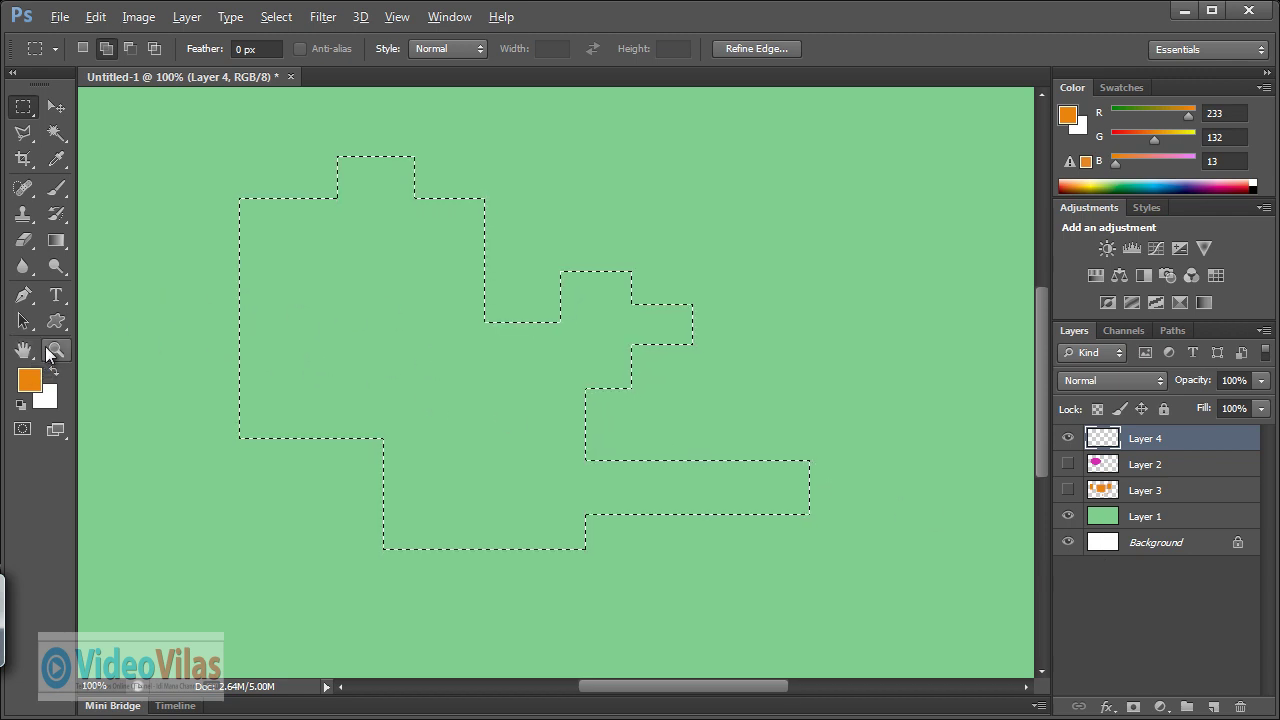
Fill the stepped selection with orange, deselect, and nudge the shape slightly up and left.
key("alt+BackSpace")
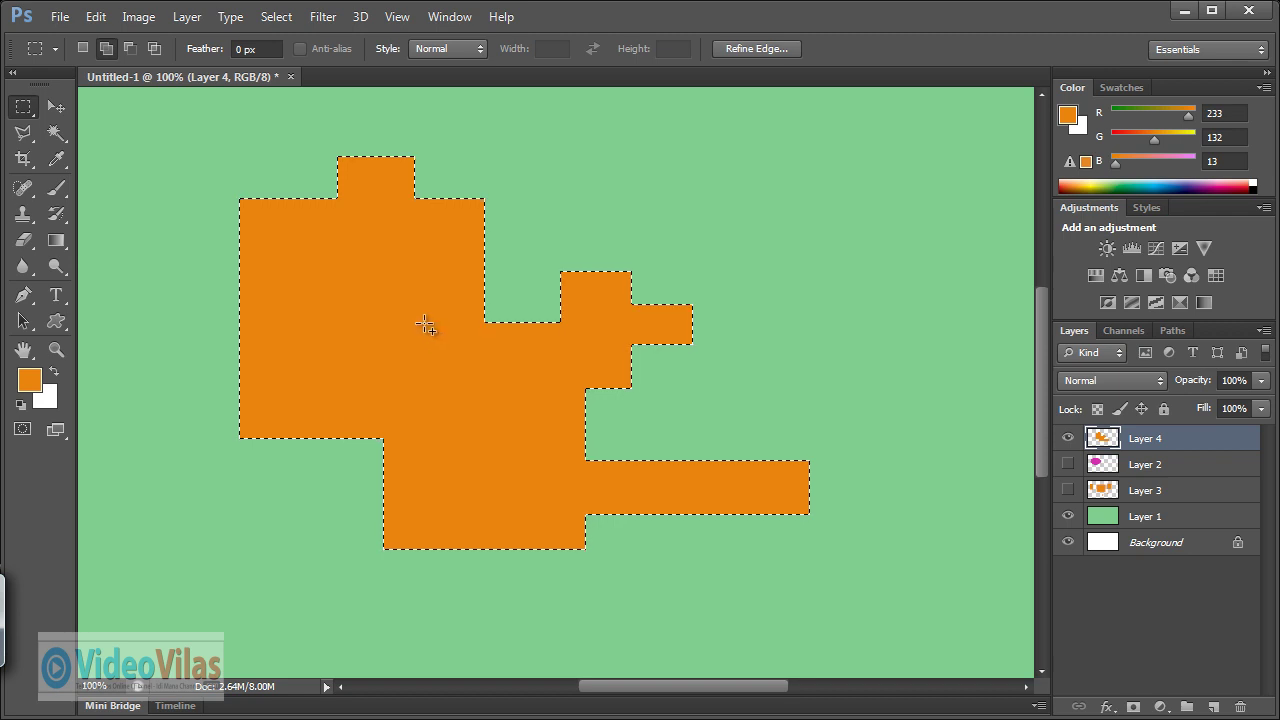
key("ctrl+d")
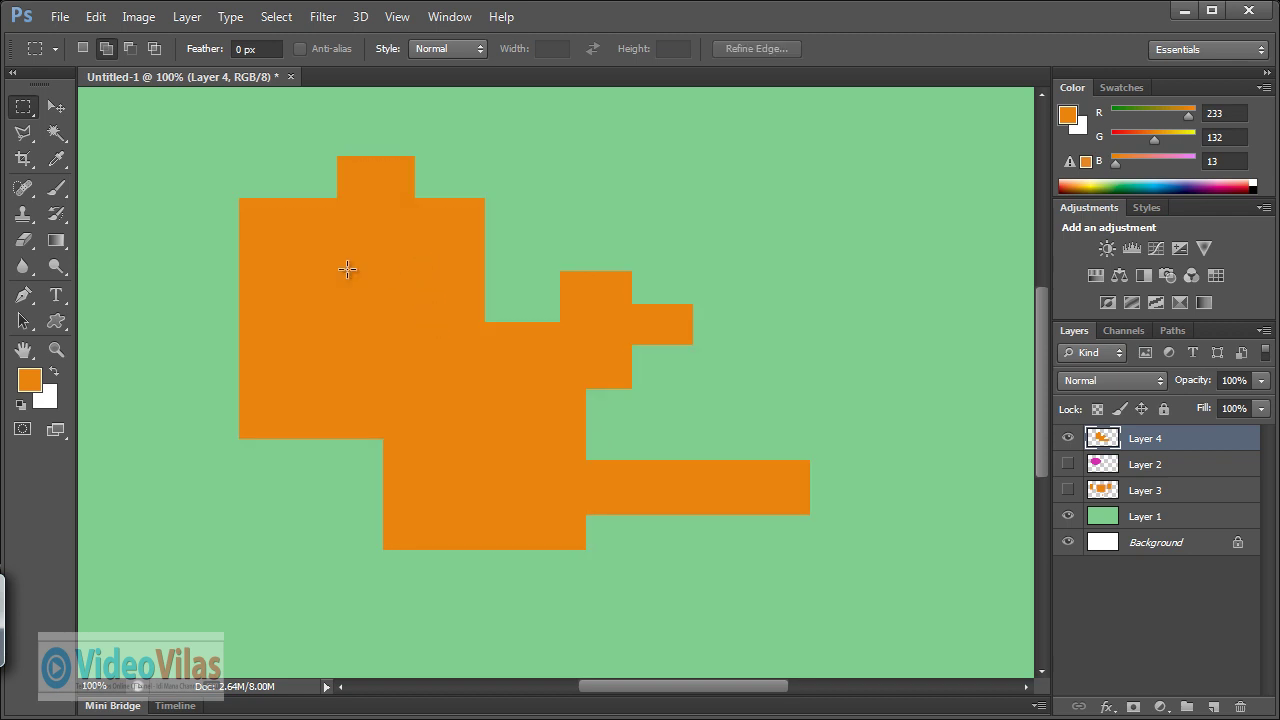
left_click(57, 106)
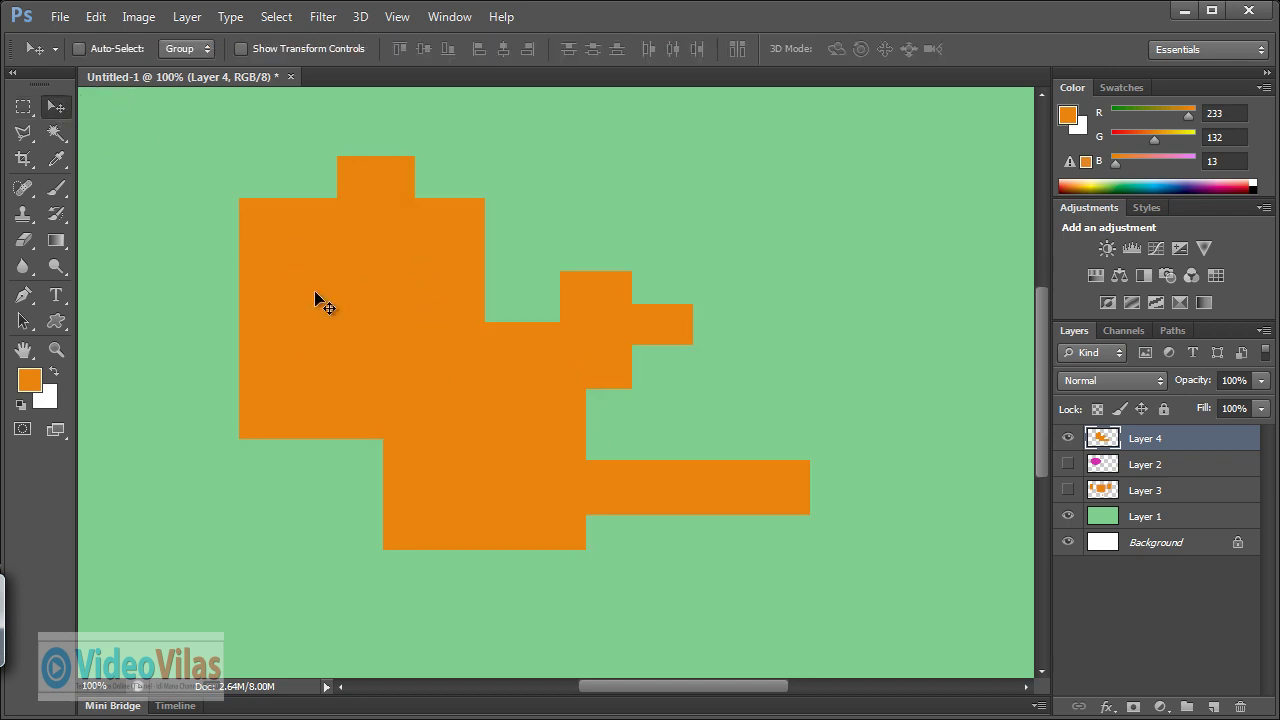
left_click_drag(329, 318, 321, 313)
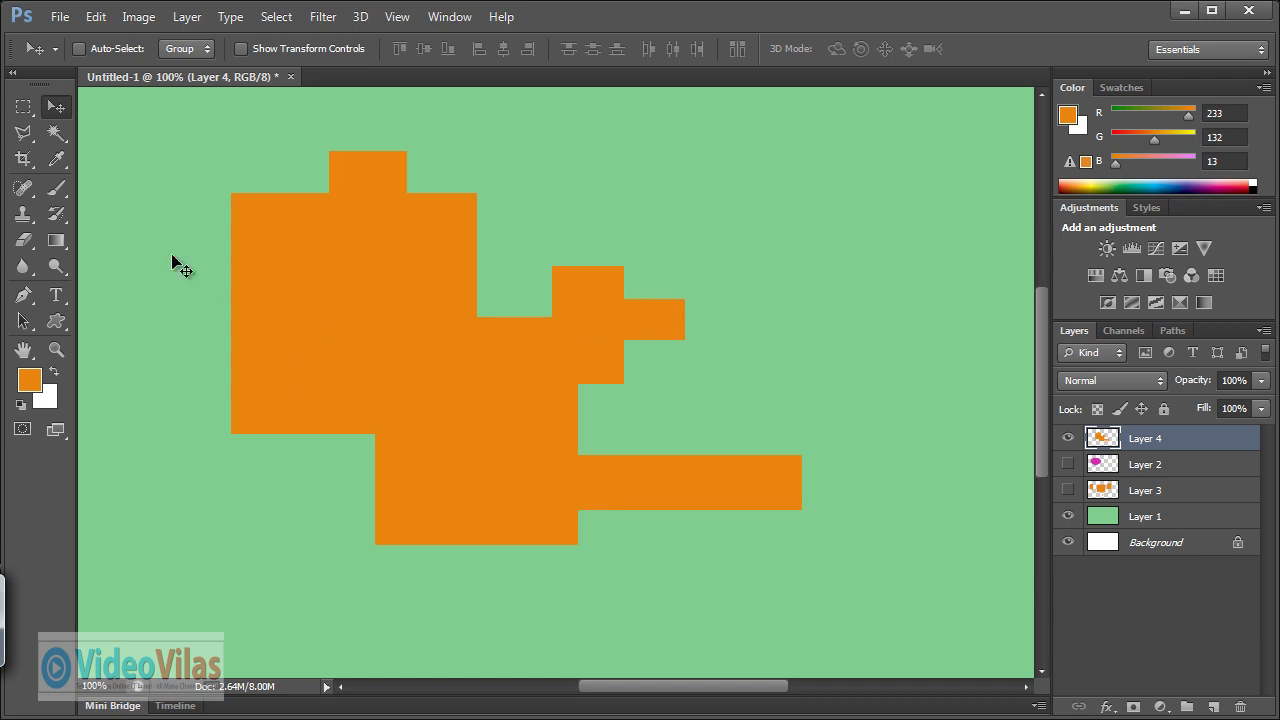
Cut a rectangular hole and a notched gap out of the orange shape, then deselect.
left_click(23, 106)
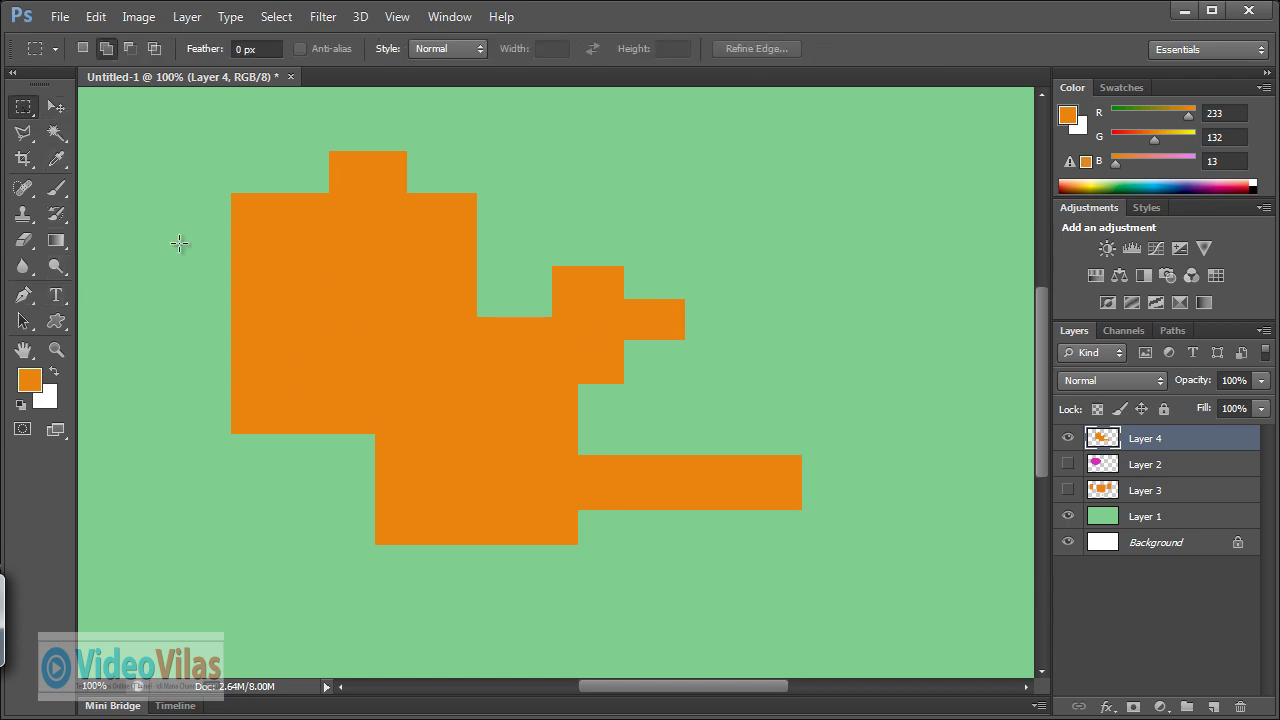
left_click_drag(291, 257, 405, 393)
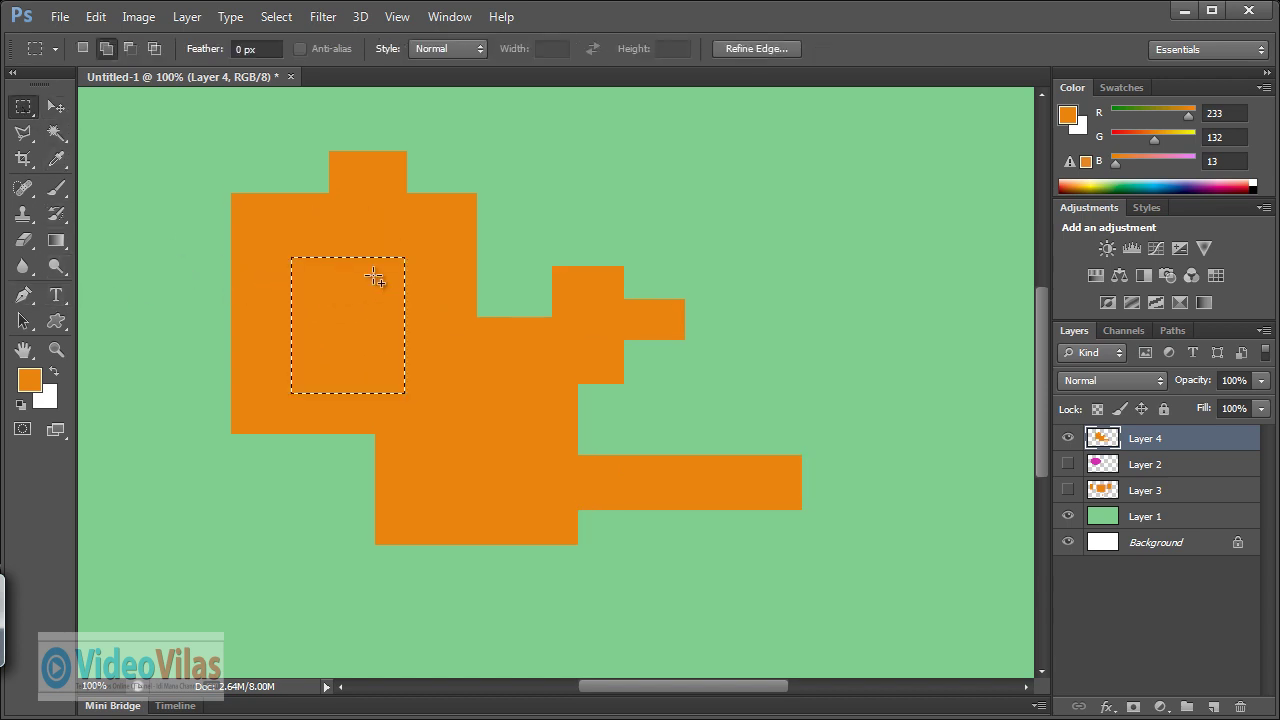
key("Delete")
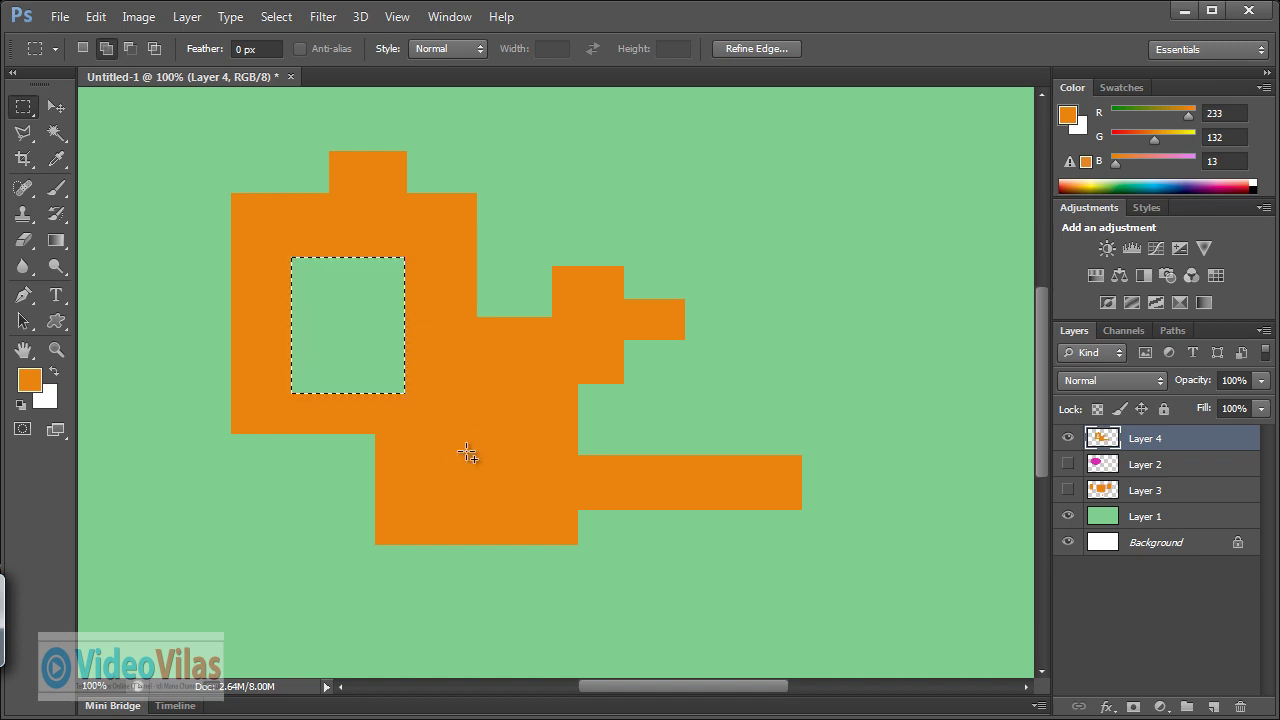
left_click_drag(459, 417, 511, 522)
left_click_drag(536, 454, 472, 494)
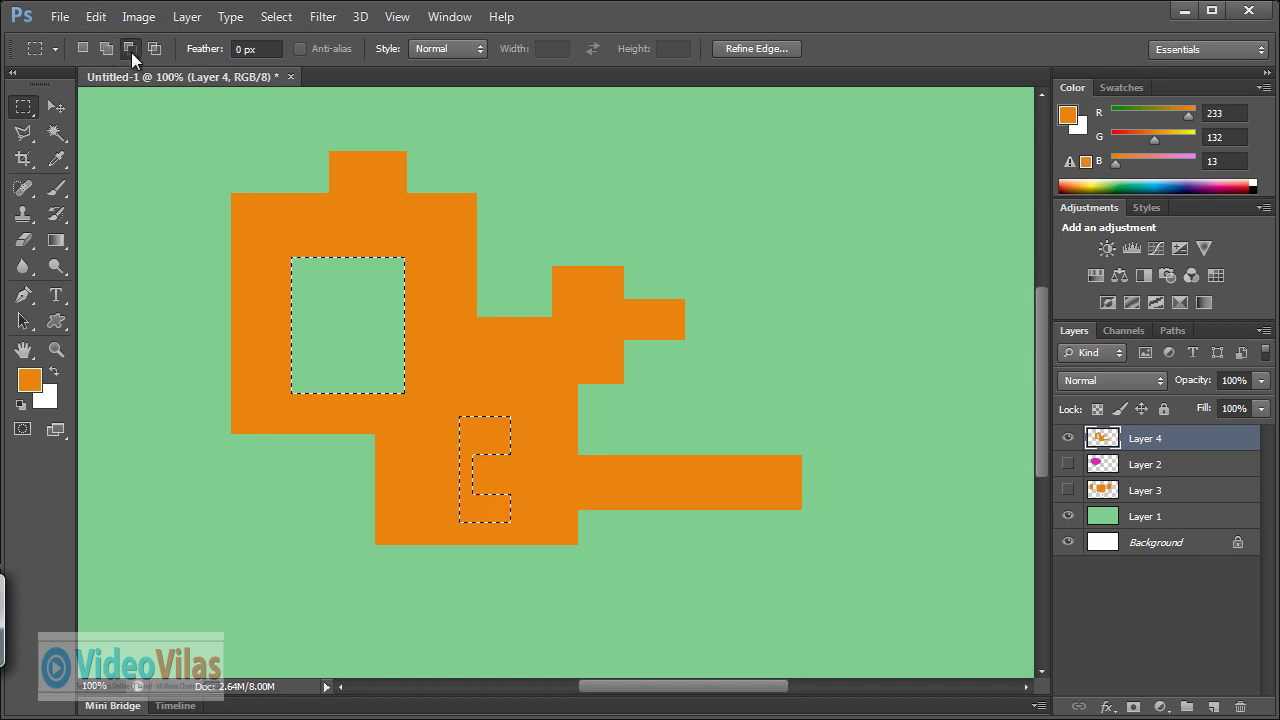
left_click(130, 49)
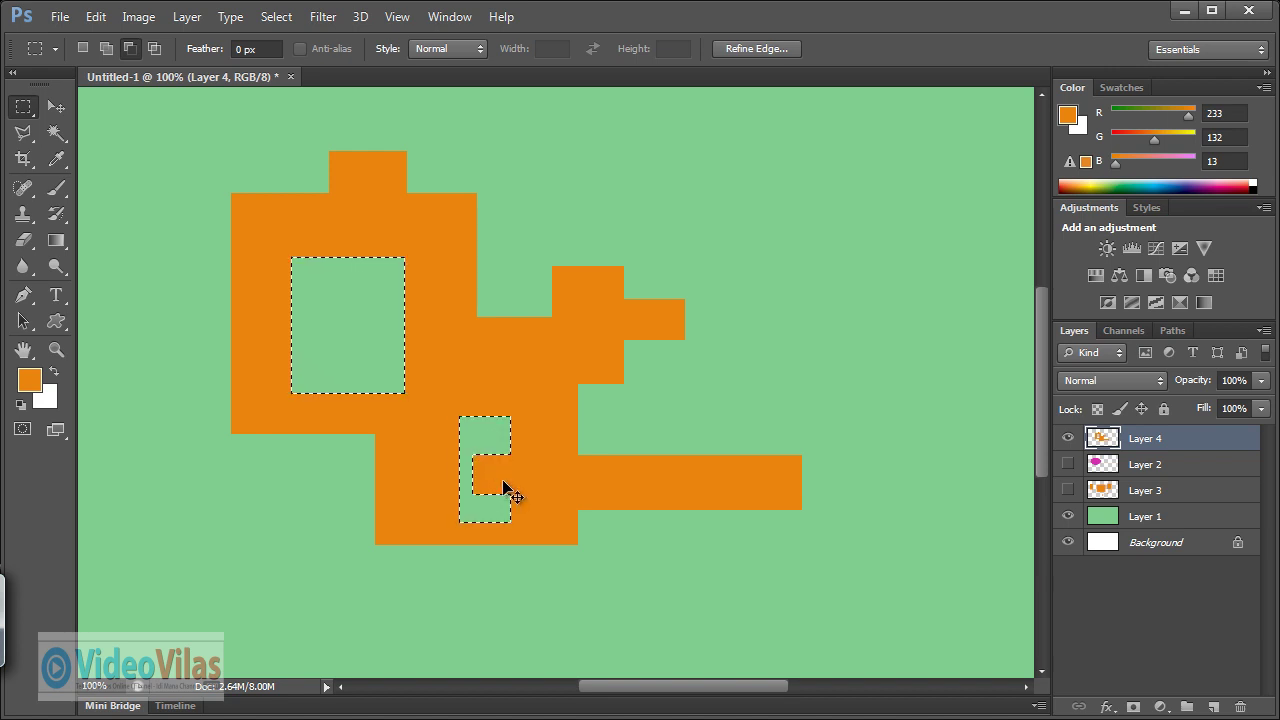
key("ctrl+d")
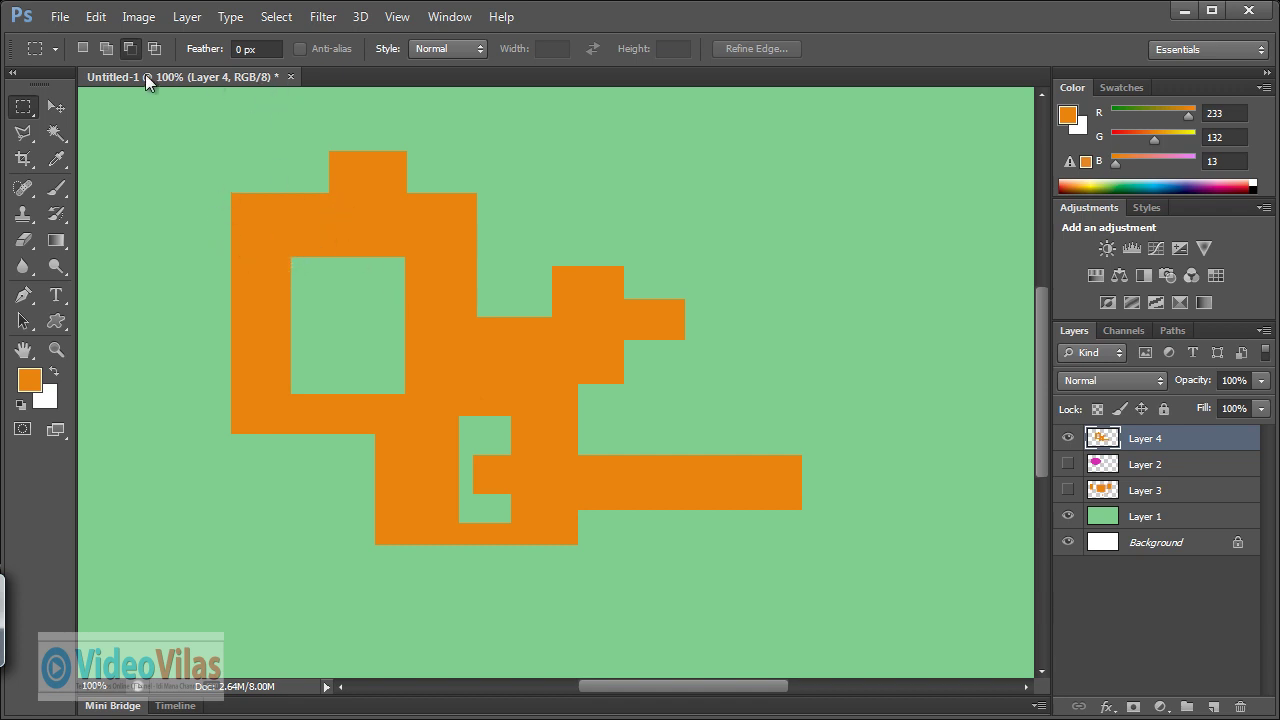
Trash the orange shape's layer and draw a circular elliptical selection at the upper left.
left_click_drag(1116, 446, 1240, 706)
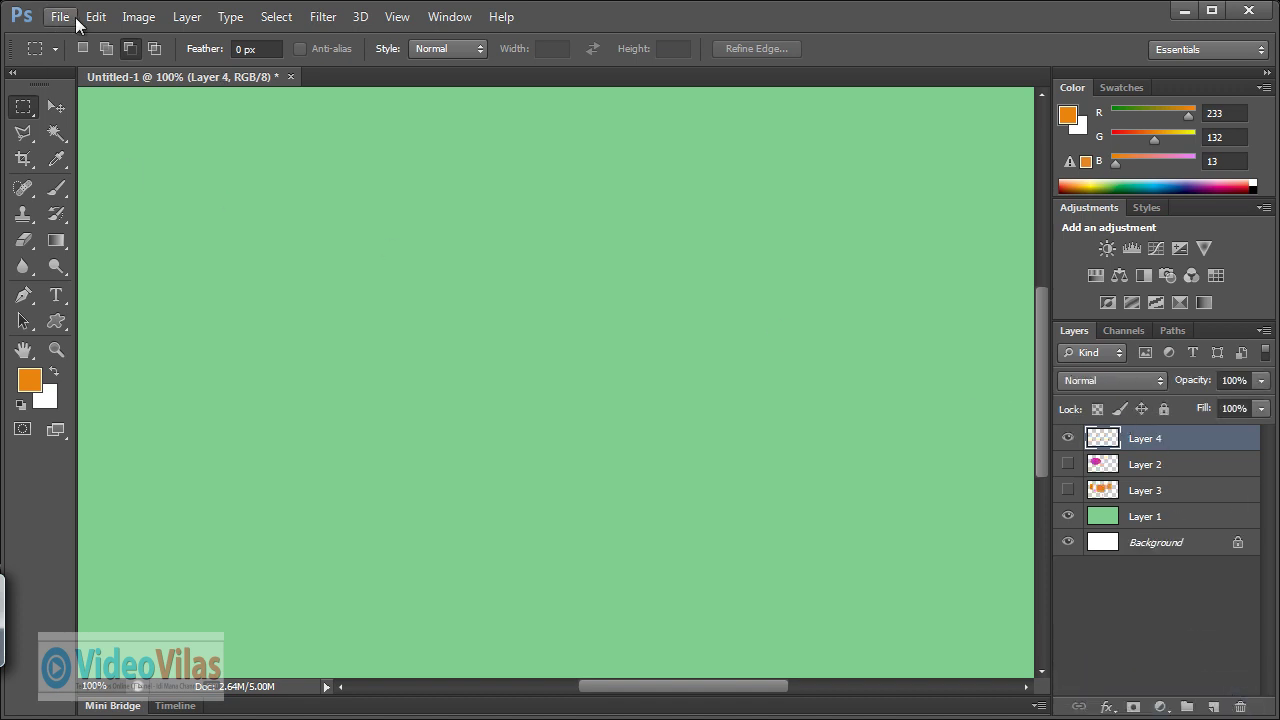
right_click(24, 112)
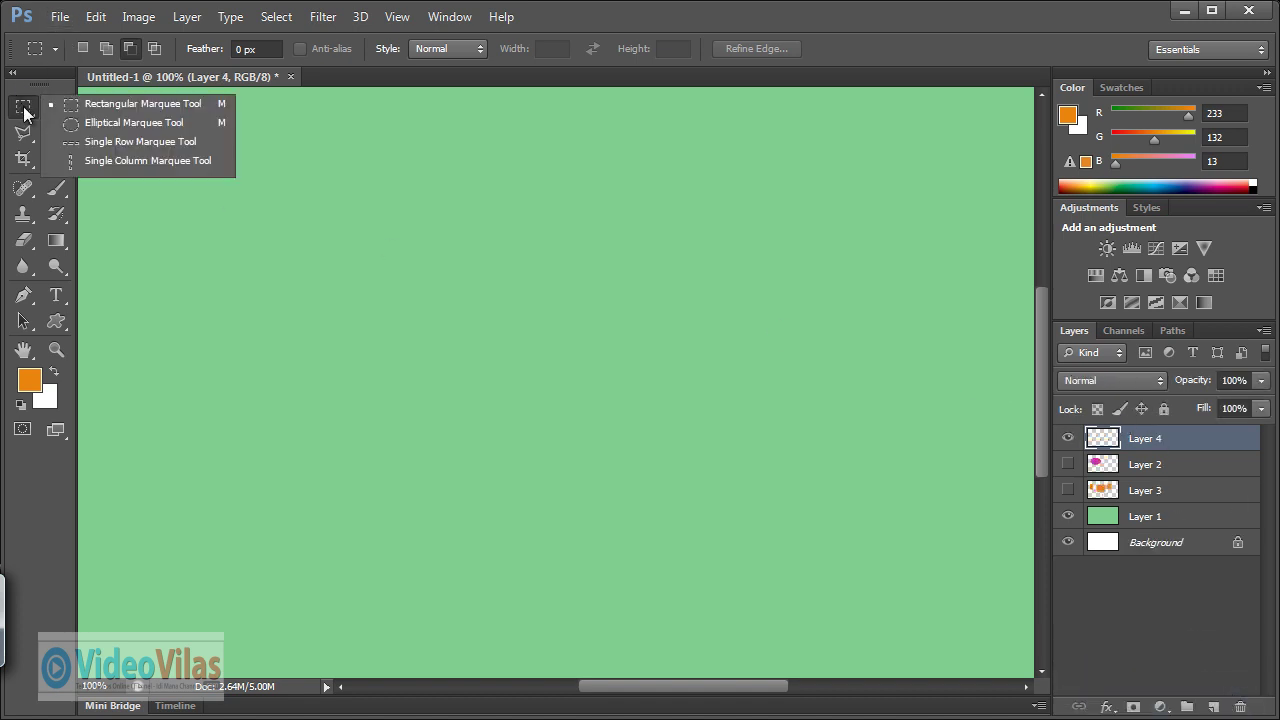
left_click(77, 126)
mouse_move(243, 191)
left_mouse_down()
mouse_move(527, 476)
mouse_move(620, 499)
left_mouse_up()
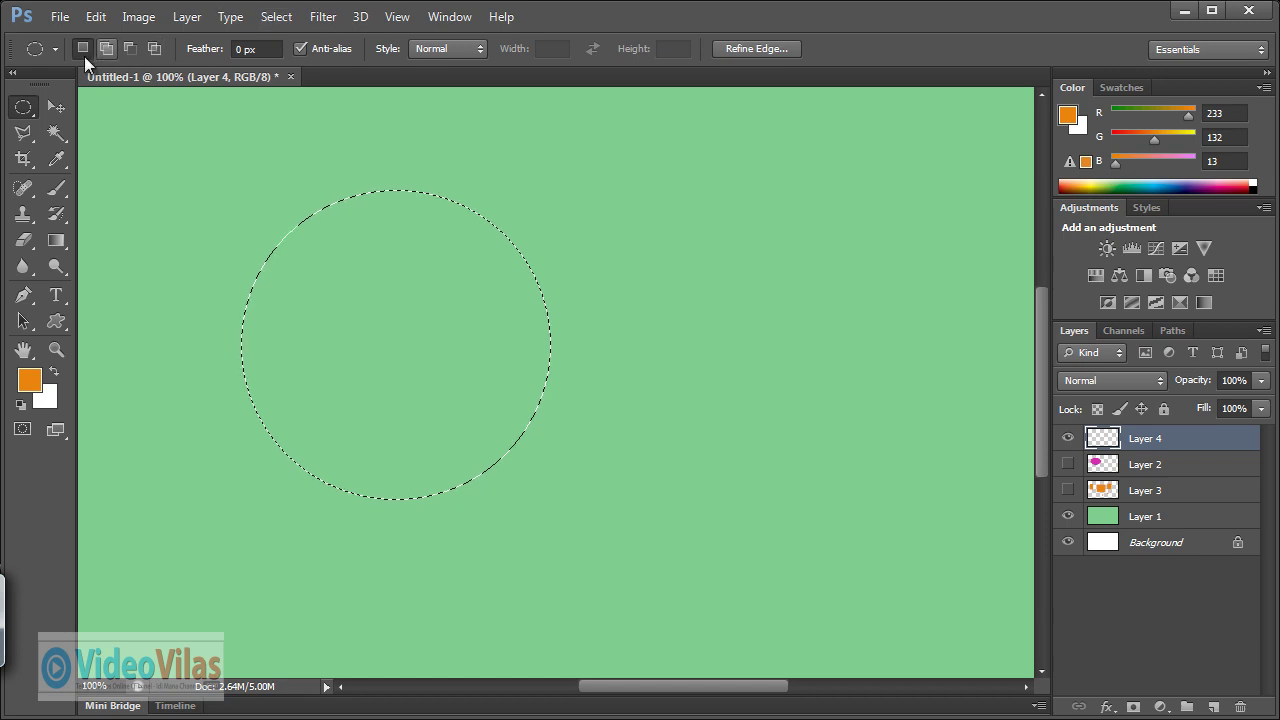
Subtract an overlapping ellipse from the circle to leave a crescent-shaped selection.
left_click(129, 49)
mouse_move(633, 189)
left_mouse_down()
mouse_move(365, 515)
mouse_move(320, 527)
left_mouse_up()
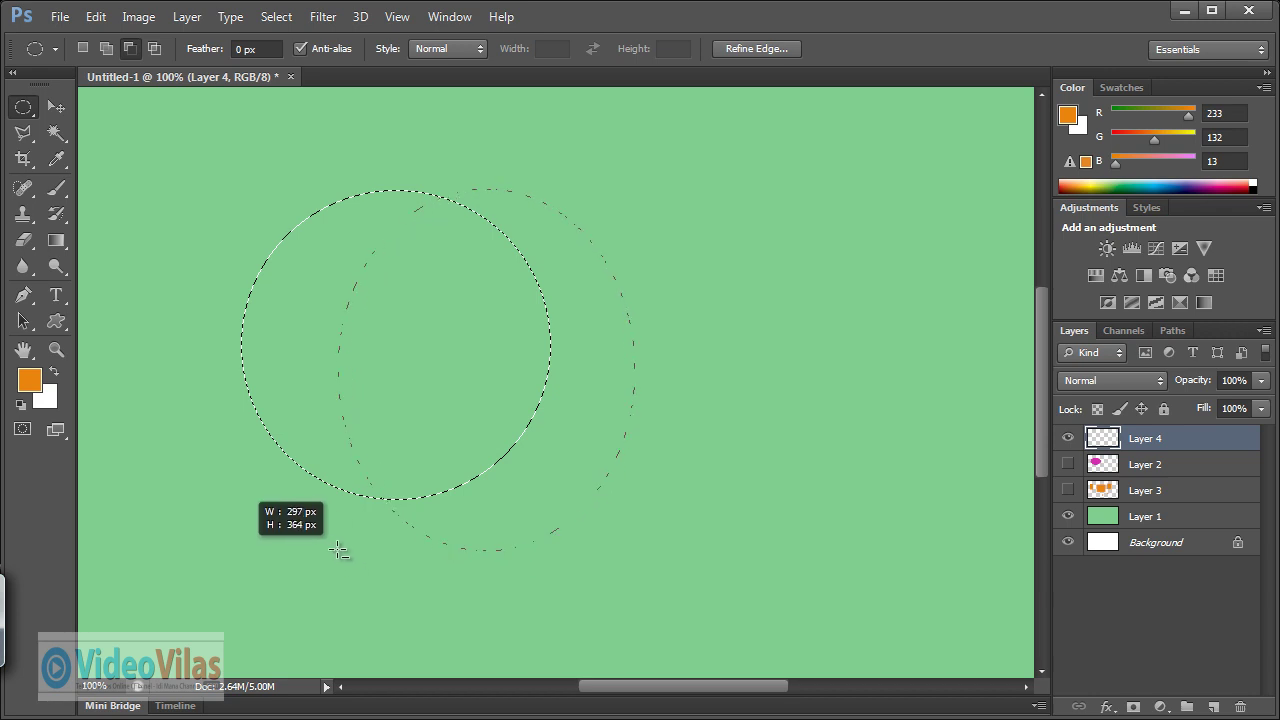
left_click_drag(320, 527, 323, 523)
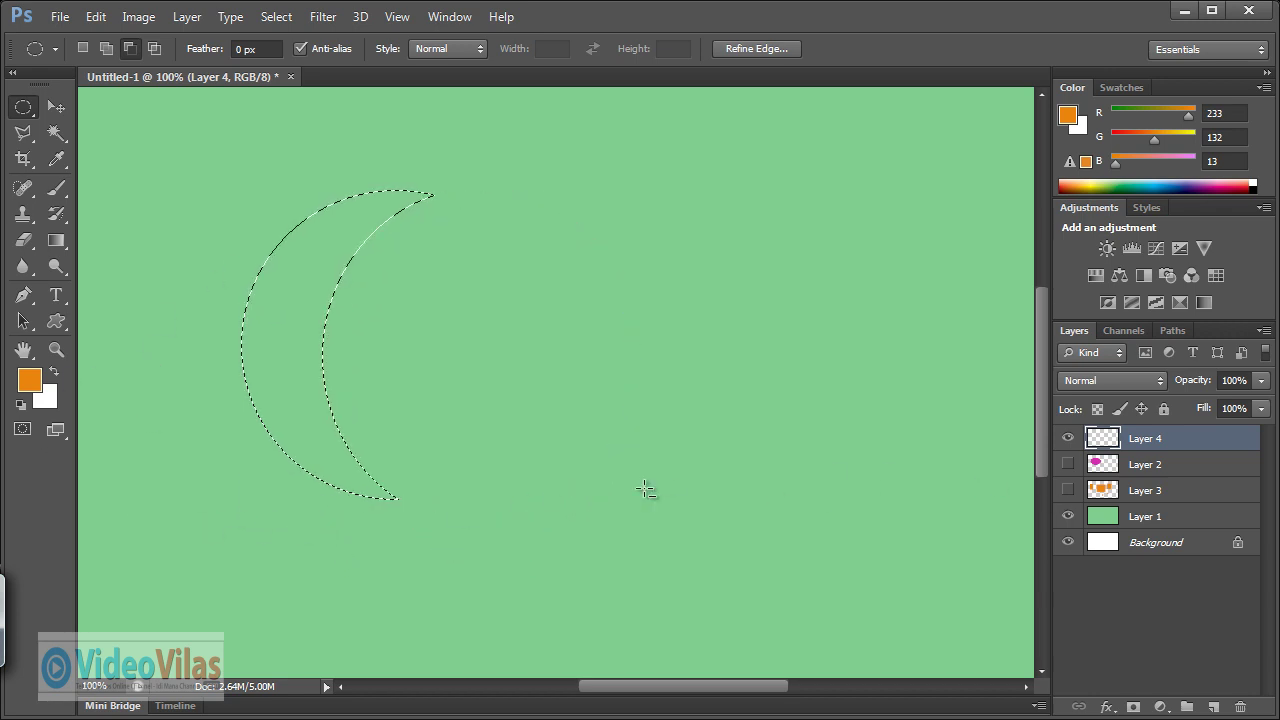
Set the foreground colour to light grey 210,206,201, fill the crescent, and deselect.
left_click(29, 379)
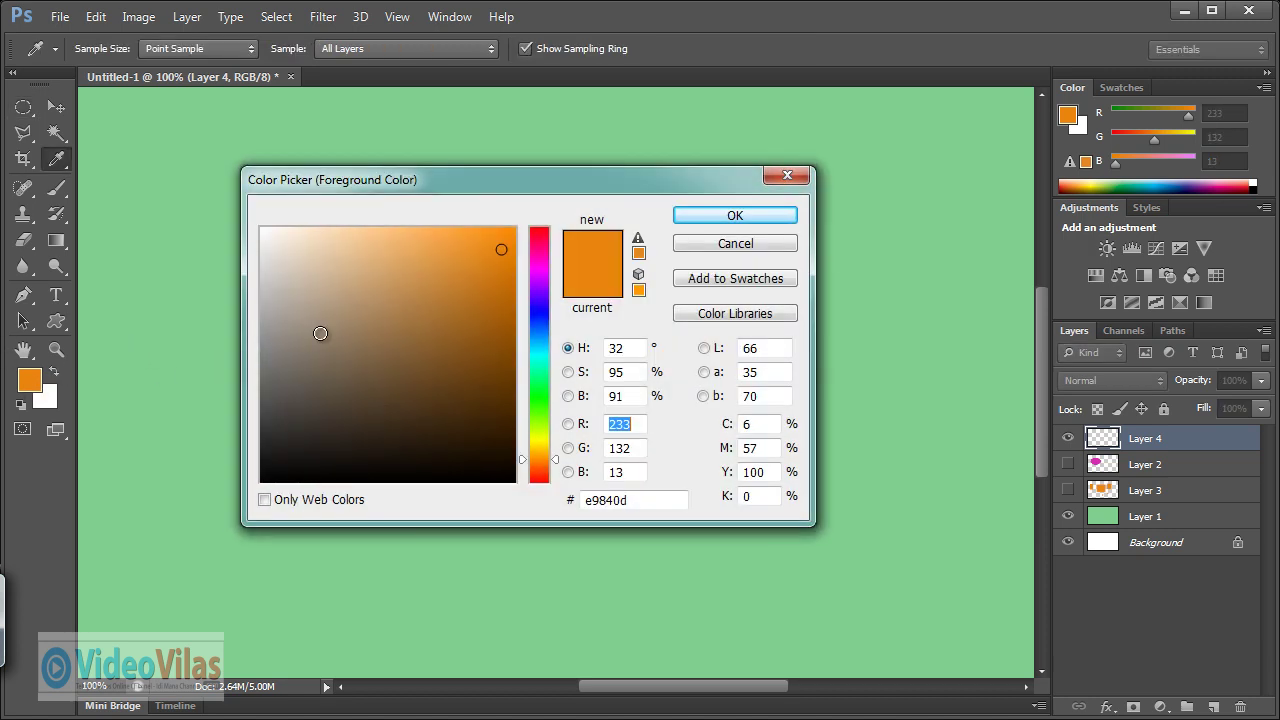
left_click(295, 278)
left_click(272, 271)
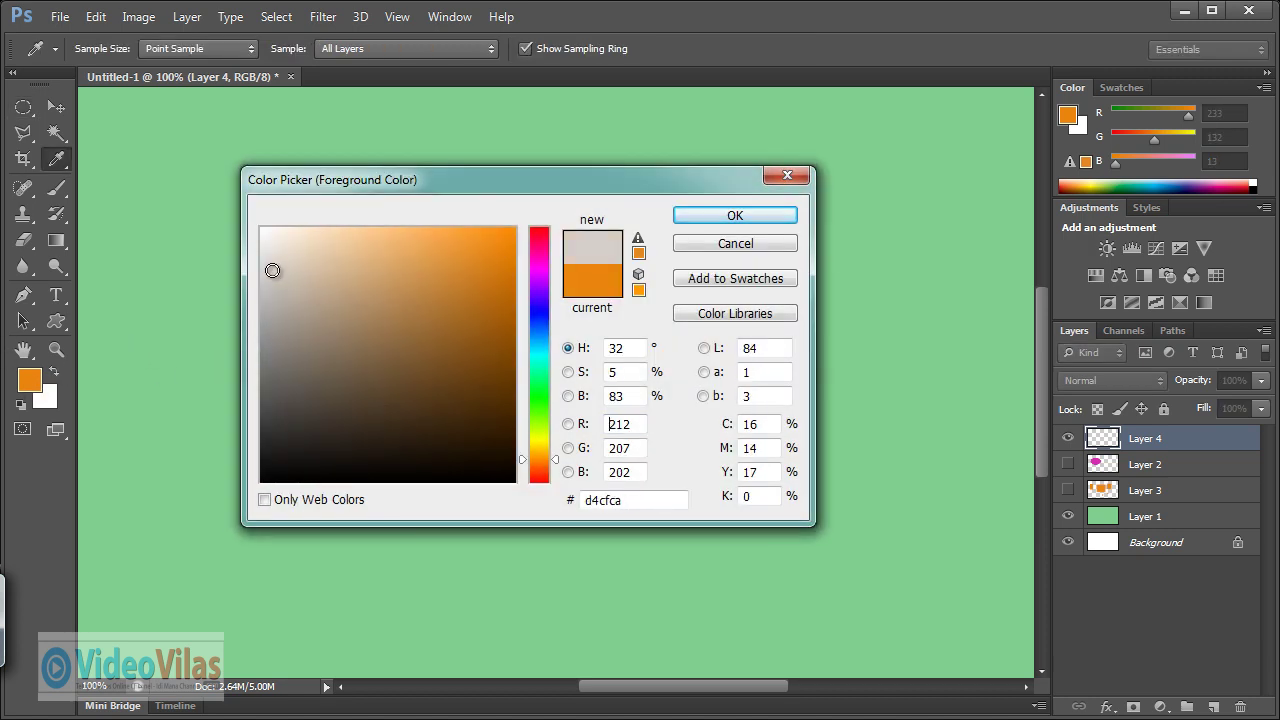
left_click(690, 216)
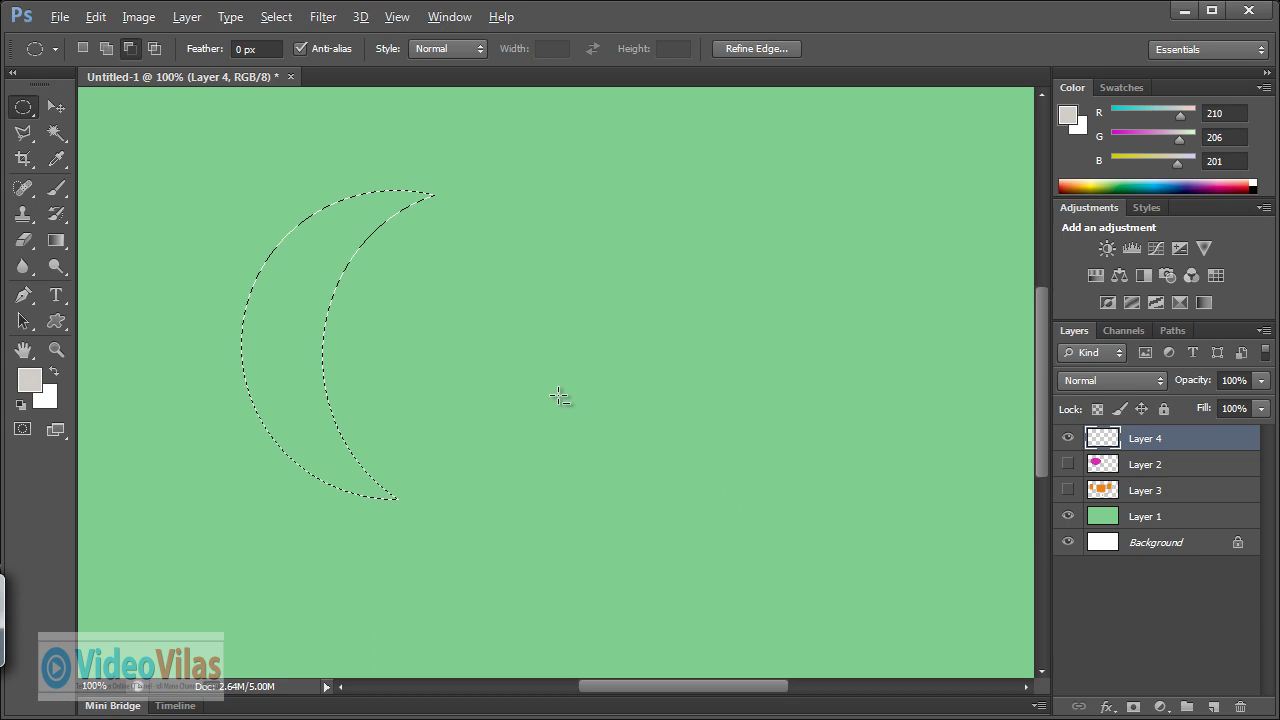
key("alt+BackSpace")
key("ctrl+d")
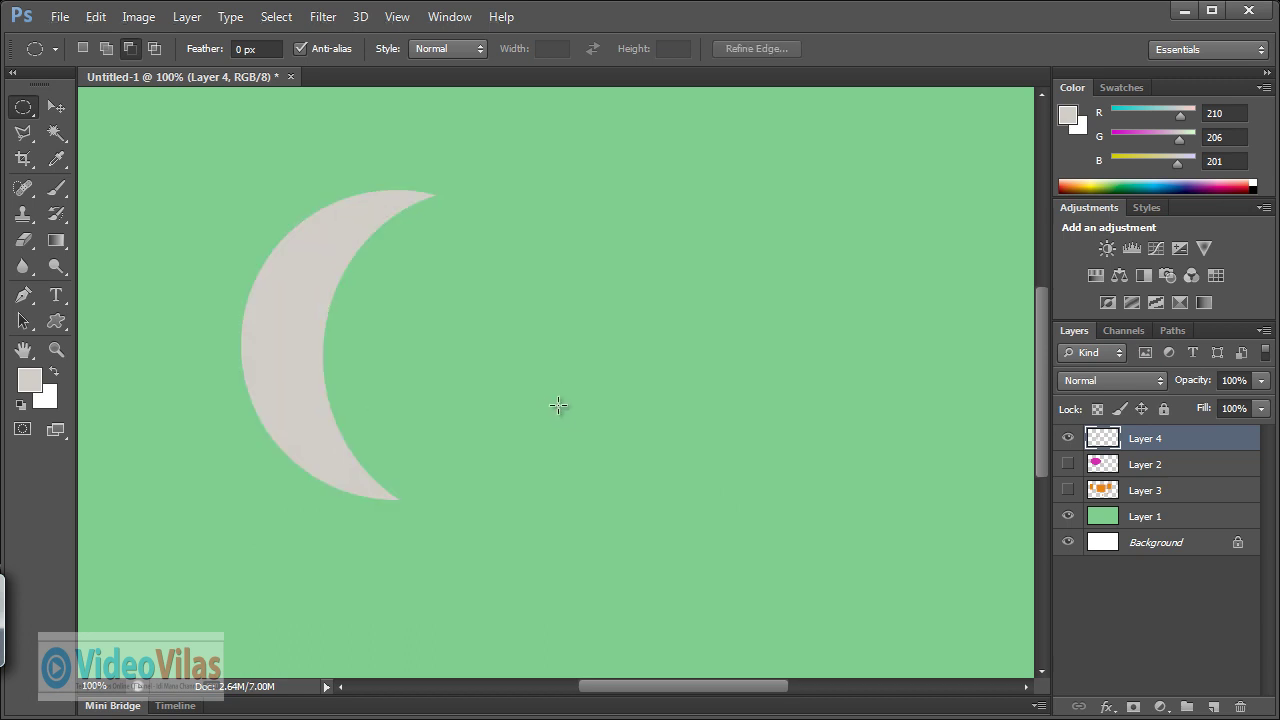
Shift the grey crescent right and down toward the middle of the canvas.
left_click(55, 106)
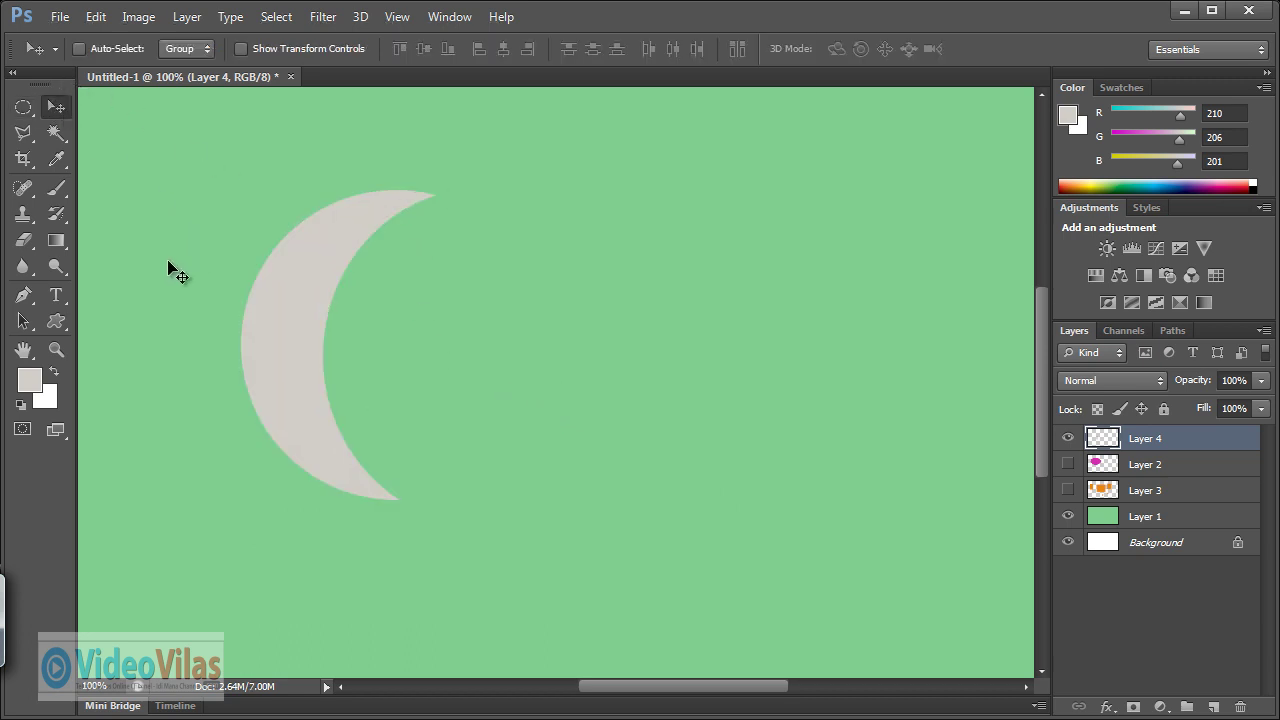
left_click(57, 190)
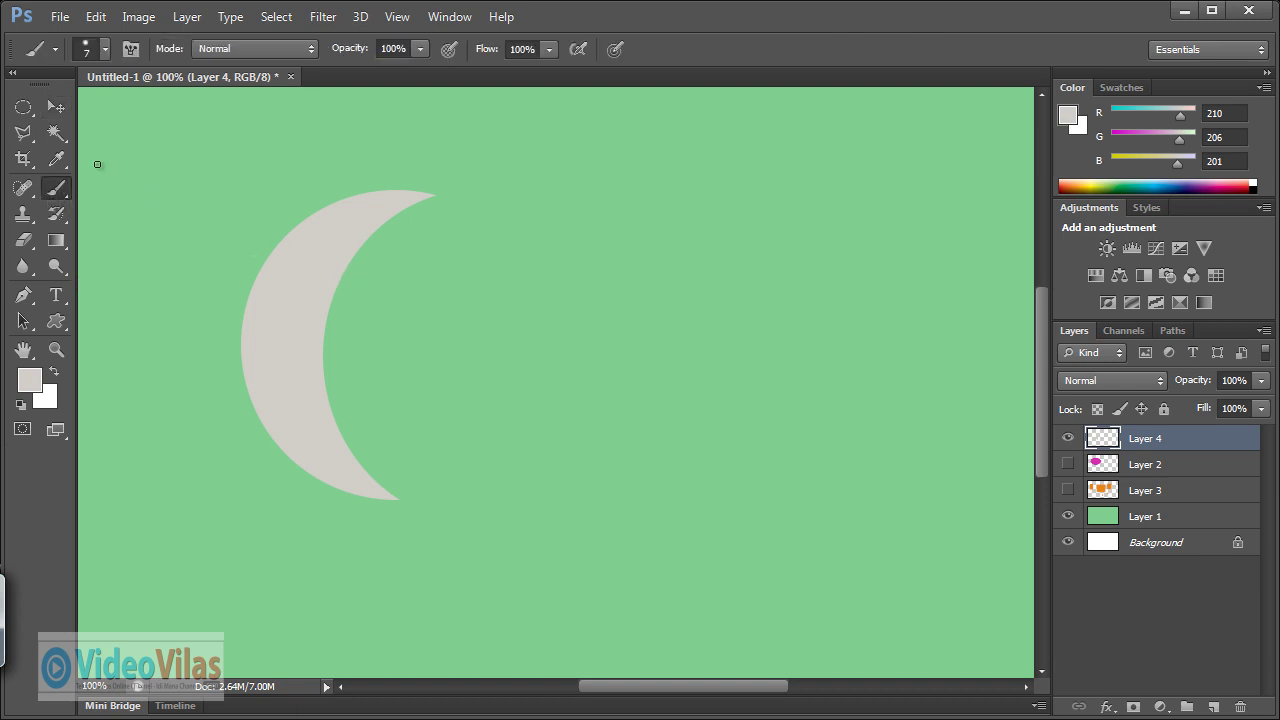
left_click(58, 103)
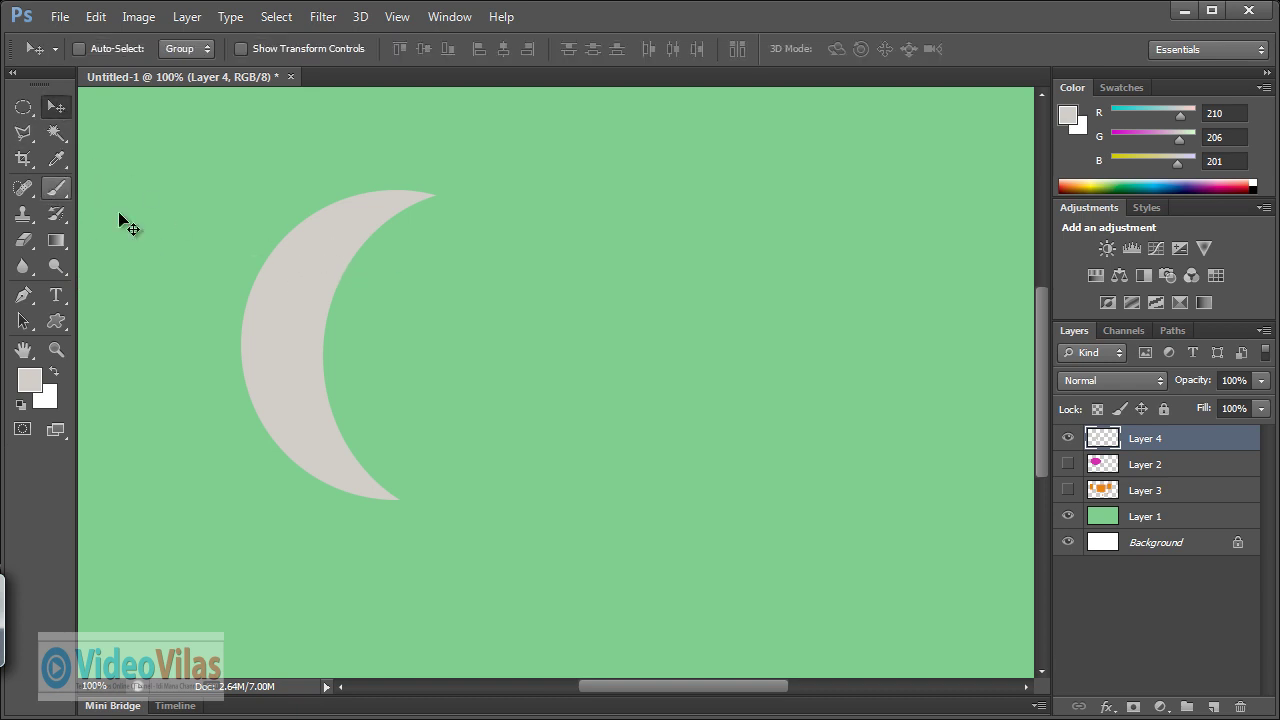
mouse_move(350, 338)
left_mouse_down()
mouse_move(369, 356)
mouse_move(475, 346)
left_mouse_up()
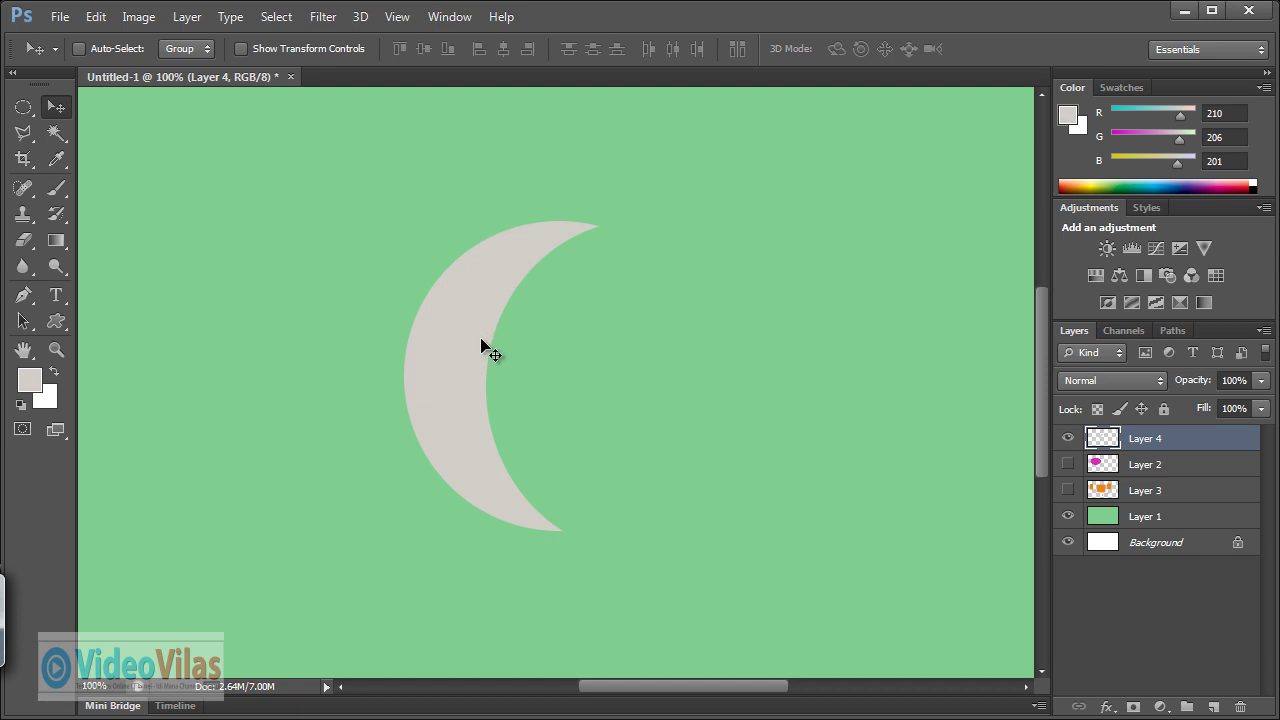
Delete Layer 4 holding the grey crescent and add a new empty layer.
left_click(21, 108)
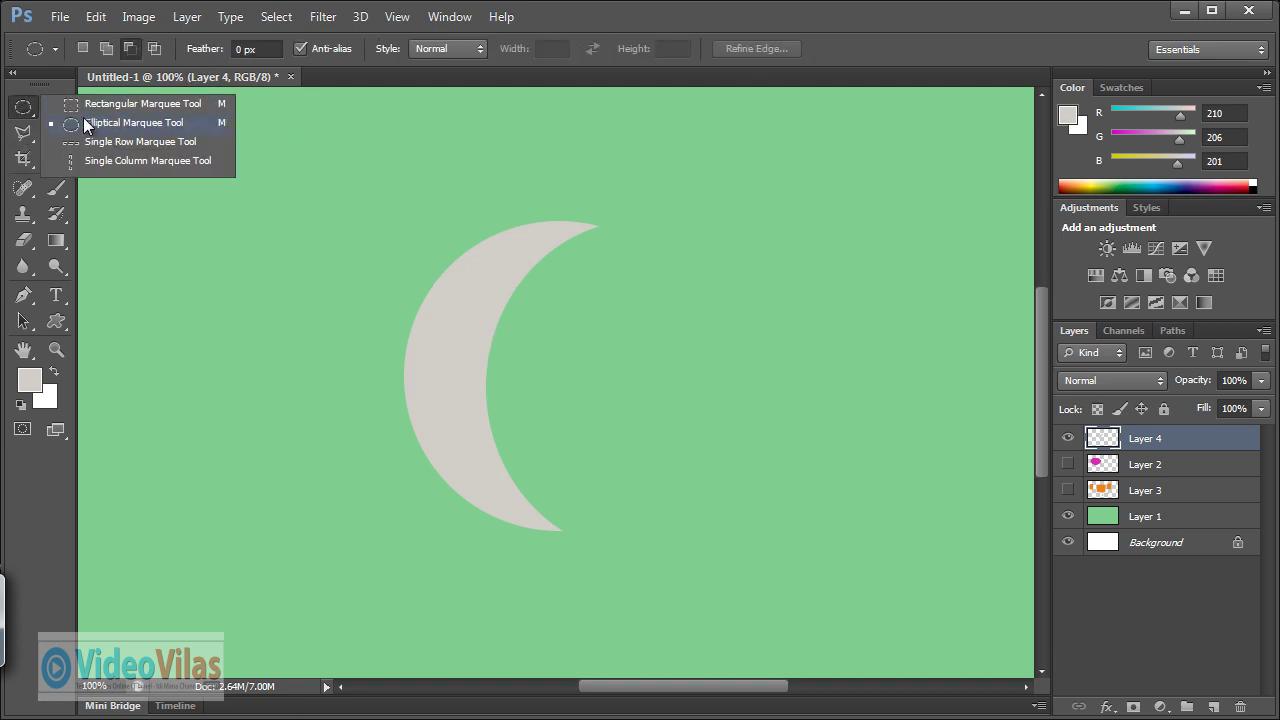
left_click(84, 121)
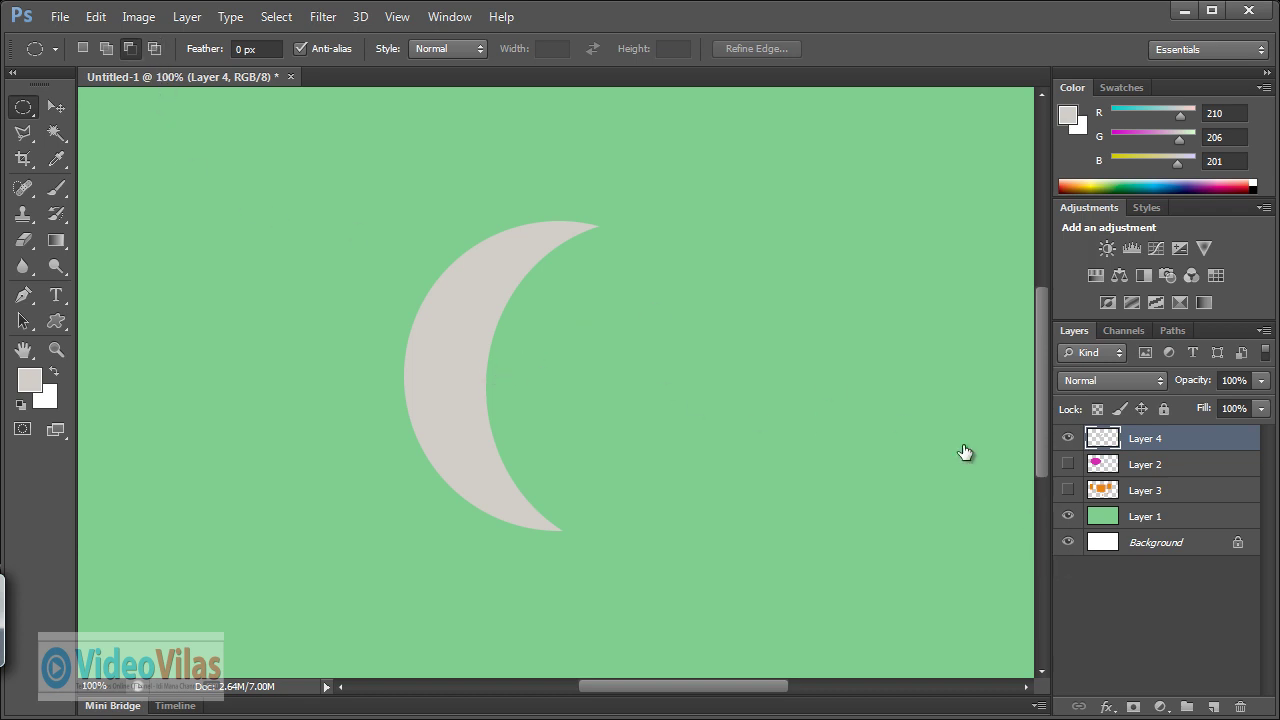
left_click_drag(1129, 440, 1240, 706)
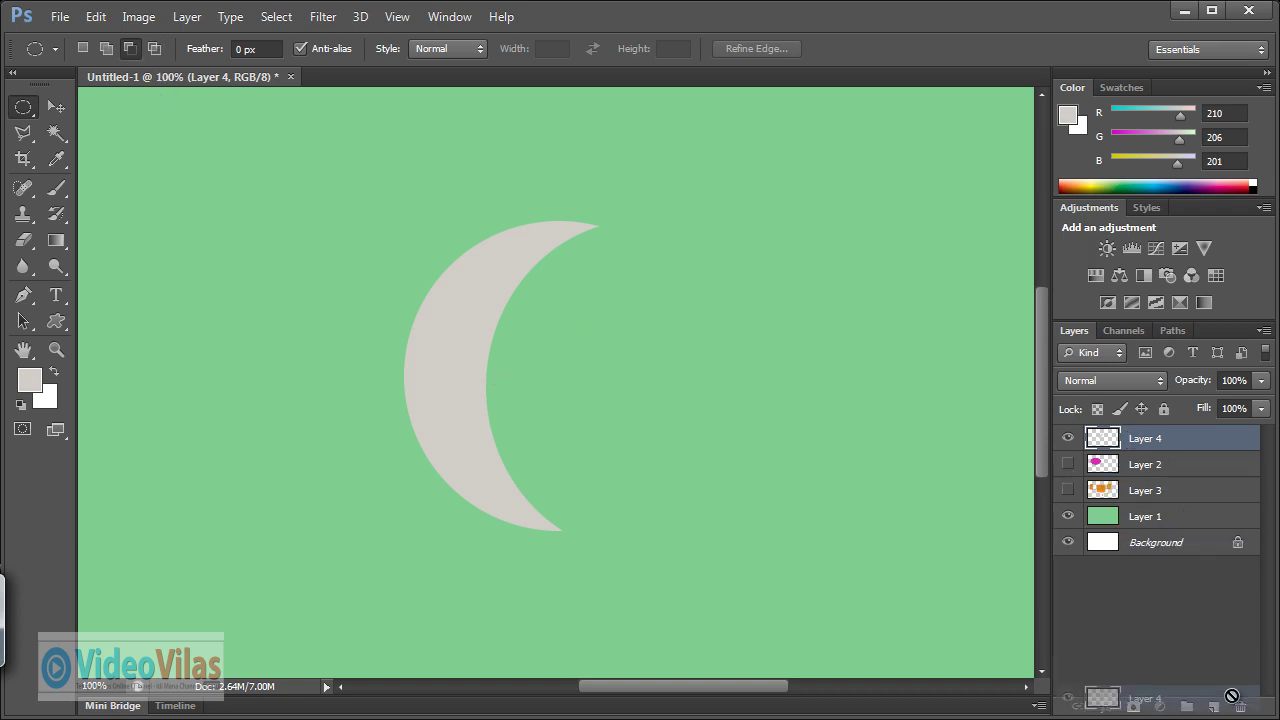
left_click(1214, 707)
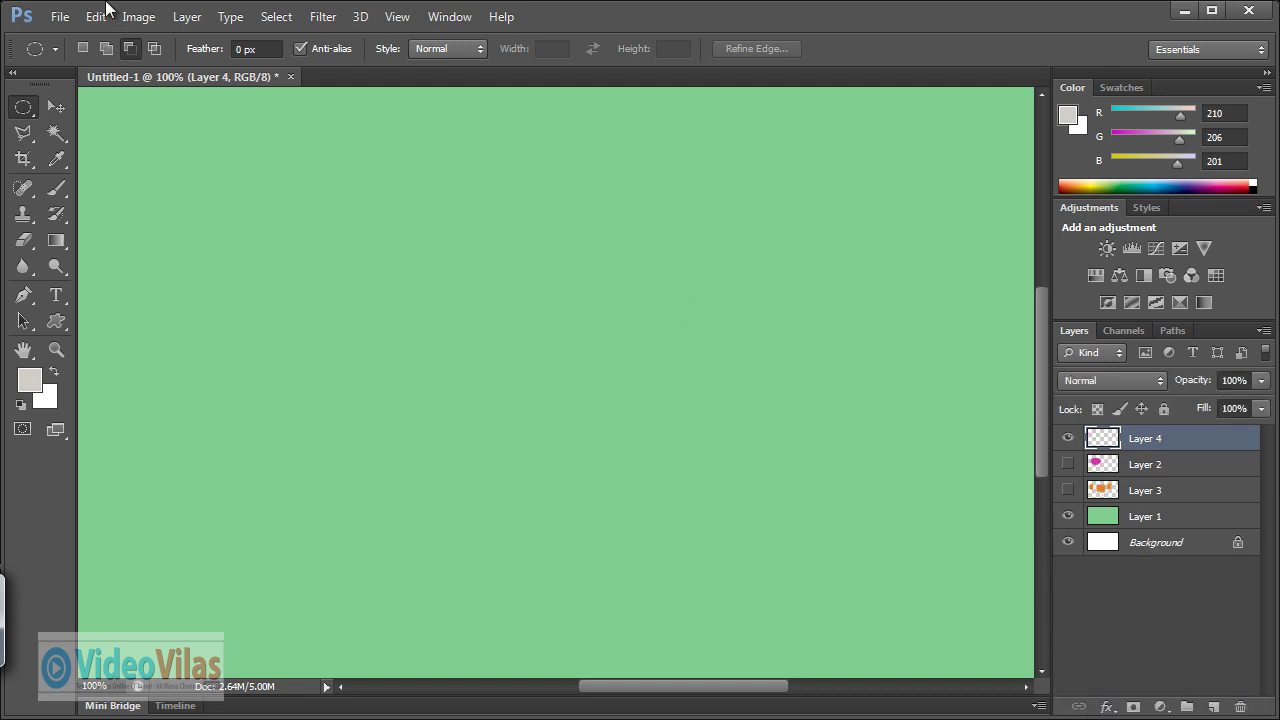
Draw a circular elliptical selection on the new empty layer.
right_click(20, 108)
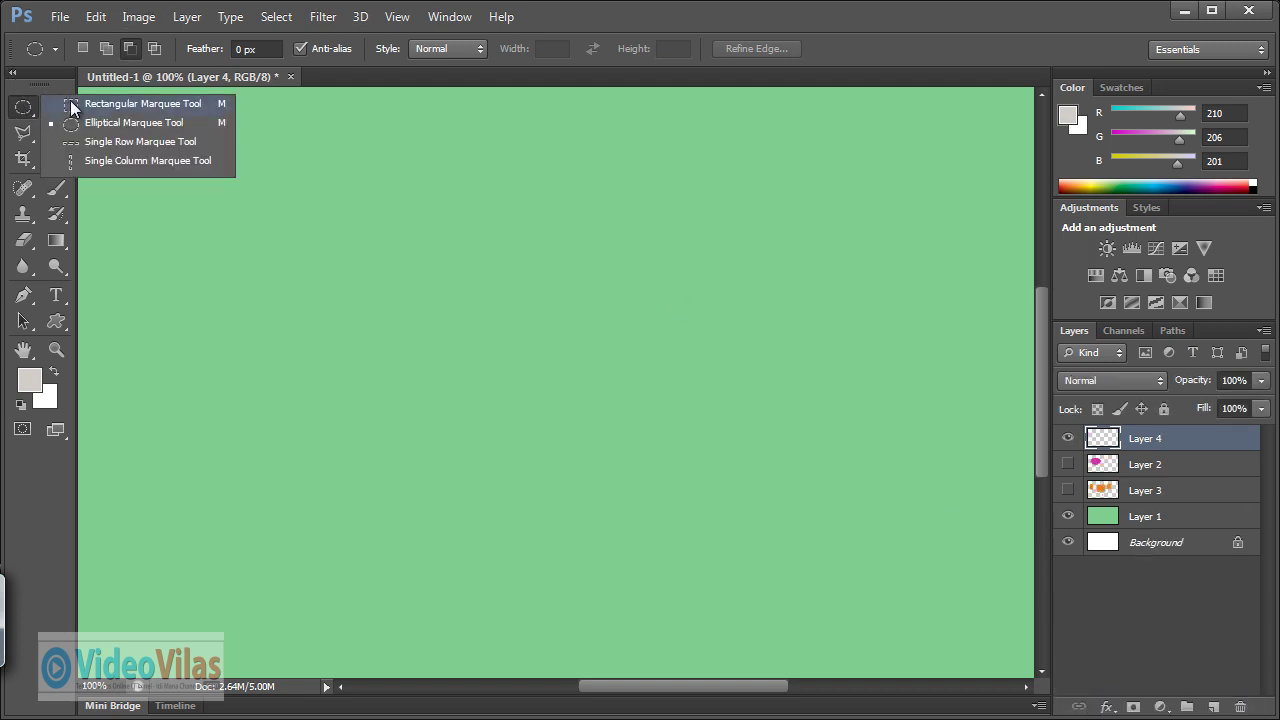
left_click(76, 118)
mouse_move(270, 194)
left_mouse_down()
mouse_move(516, 501)
mouse_move(603, 506)
left_mouse_up()
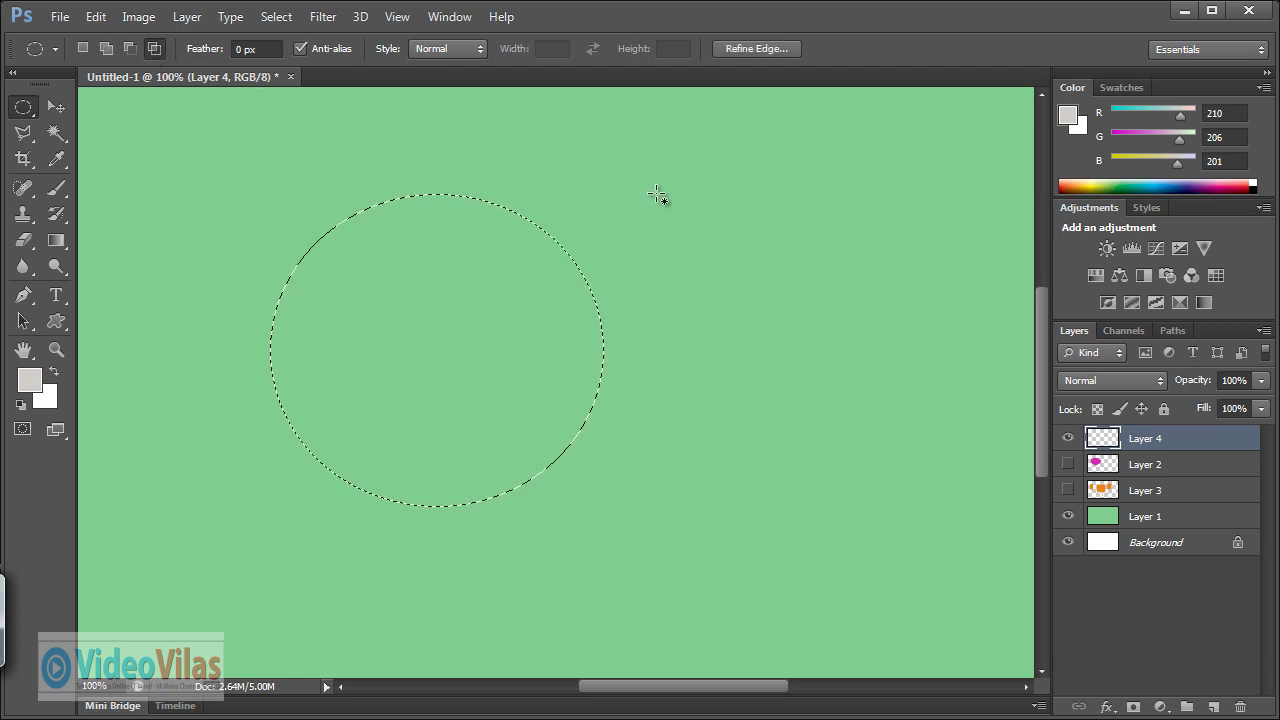
Intersect the circle with an overlapping ellipse into a leaf shape, then clear all selections.
left_click_drag(690, 181, 422, 510)
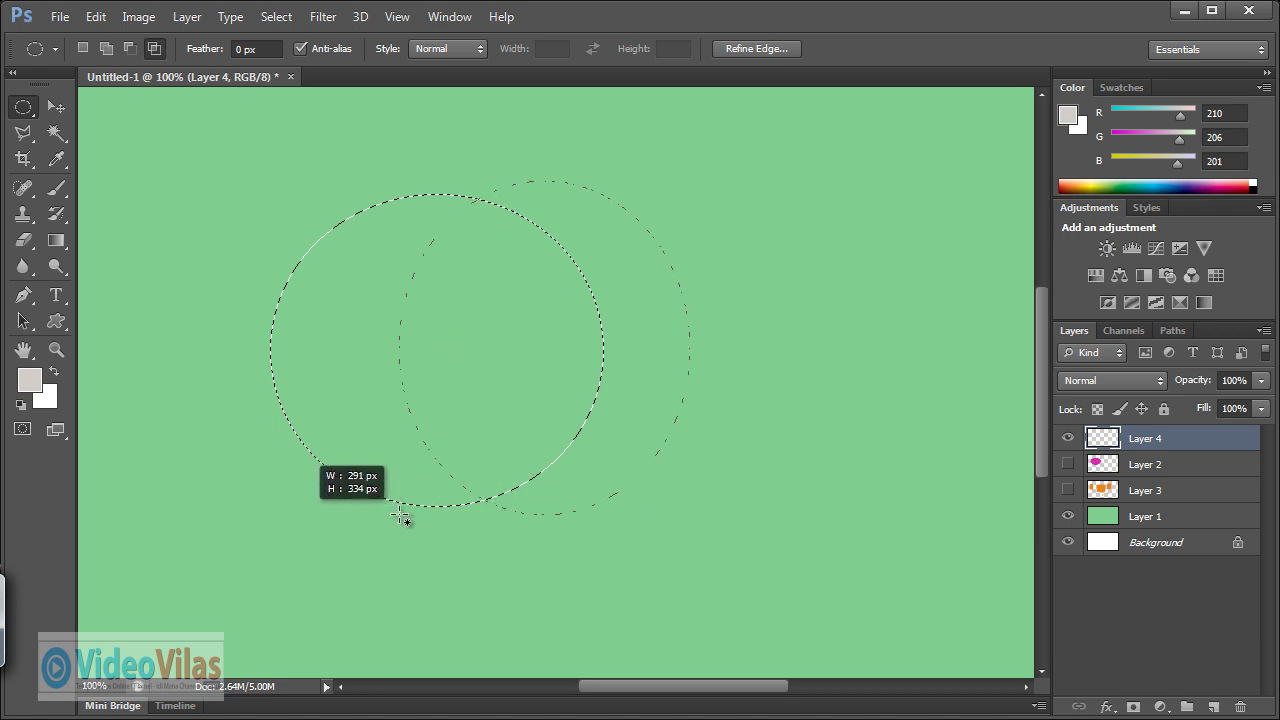
left_click_drag(395, 505, 400, 512)
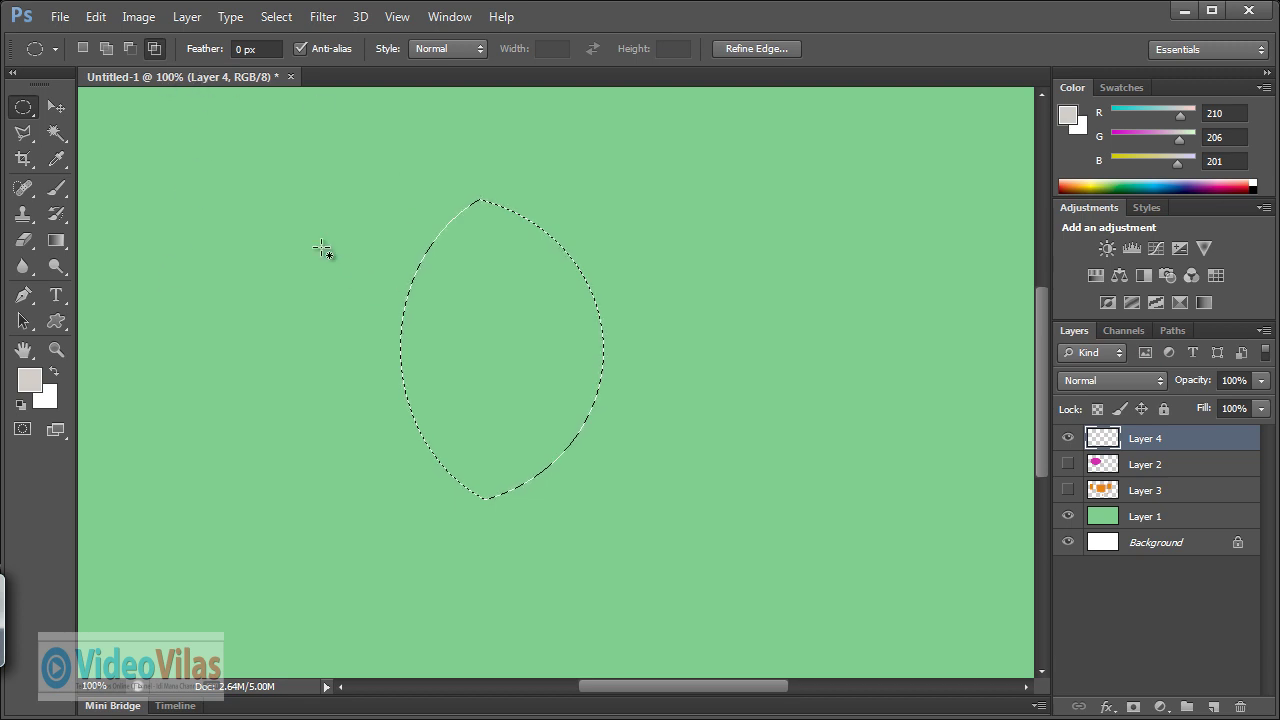
left_click(85, 48)
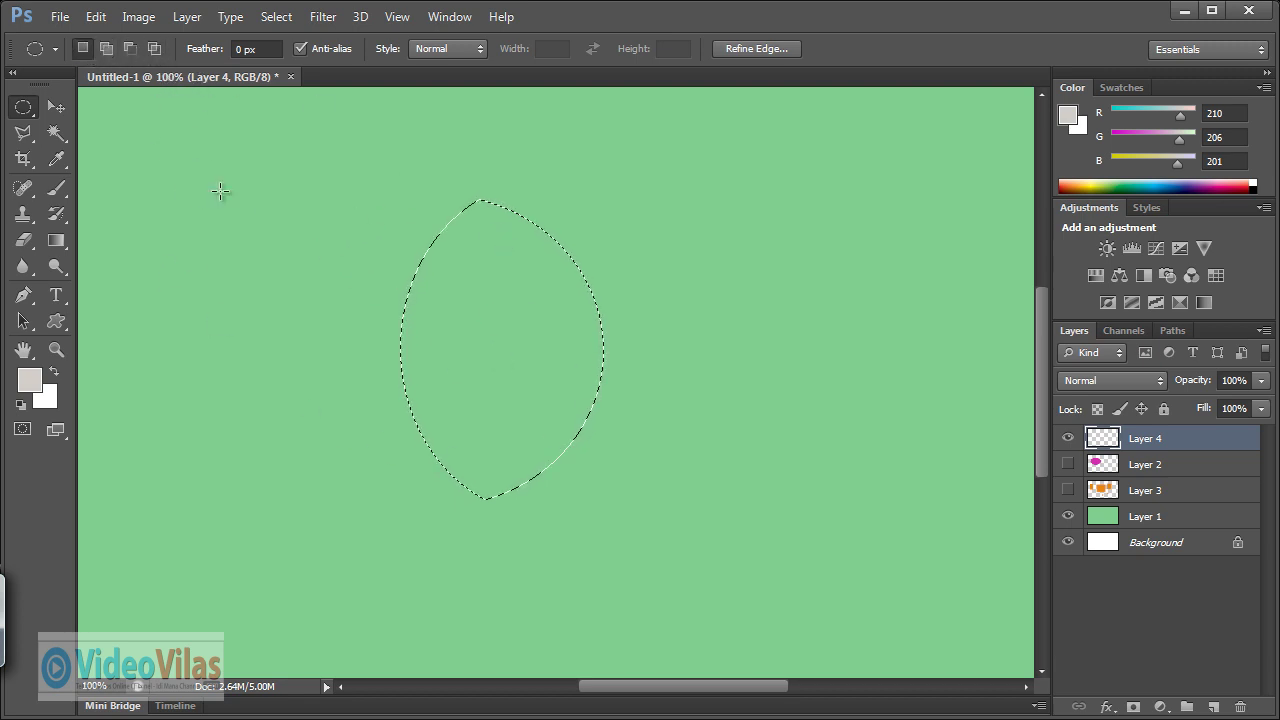
left_click_drag(298, 189, 550, 422)
key("ctrl+d")
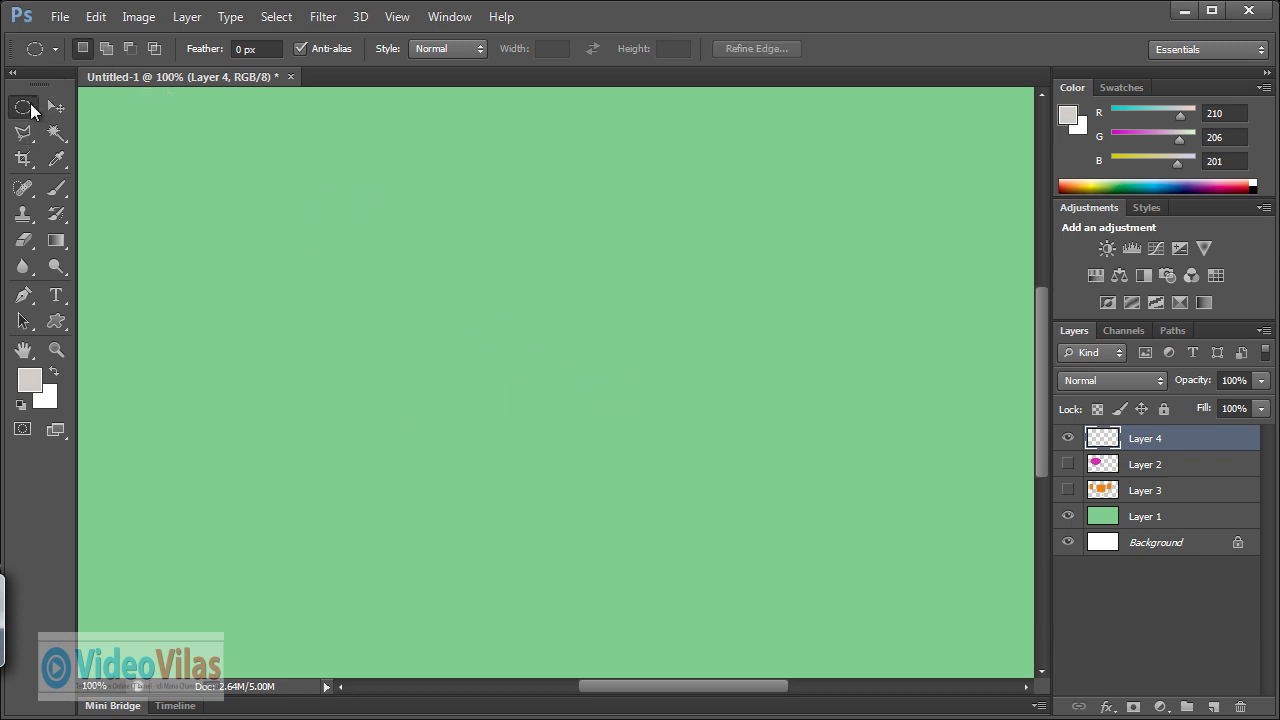
Choose the freehand Lasso Tool and draw a closed blob selection on the canvas.
right_click(29, 104)
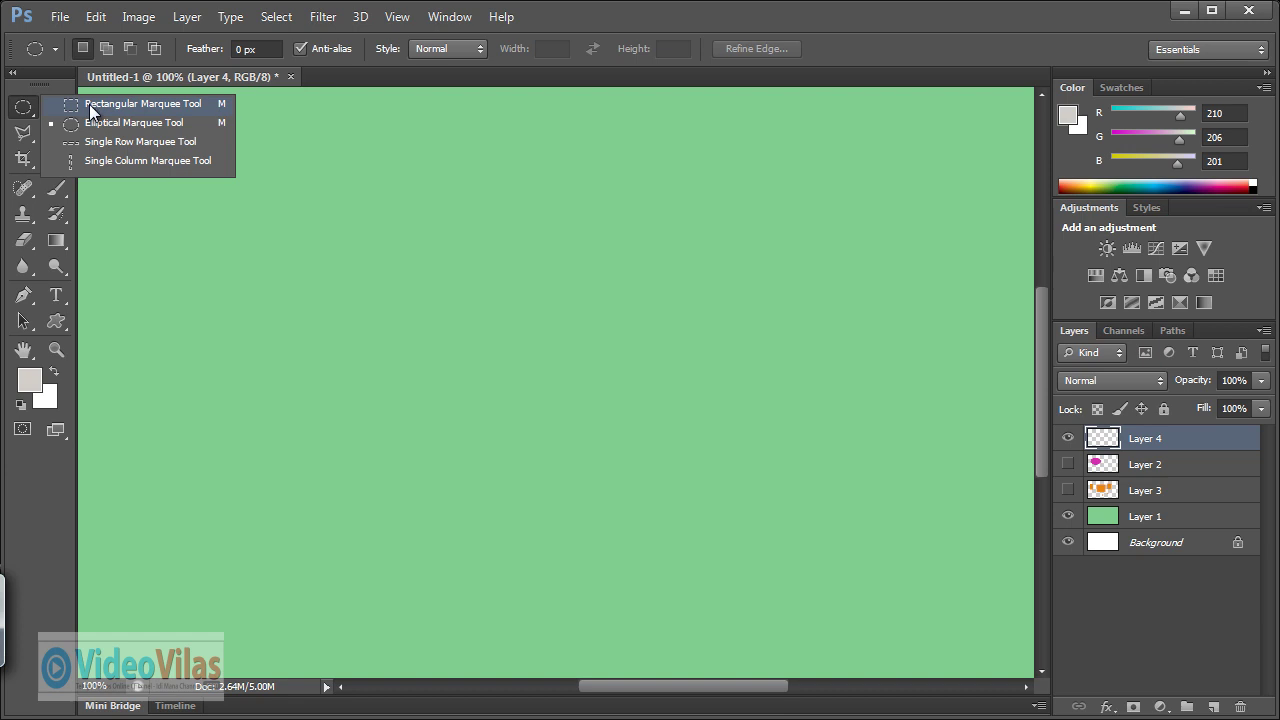
right_click(38, 131)
right_click(38, 132)
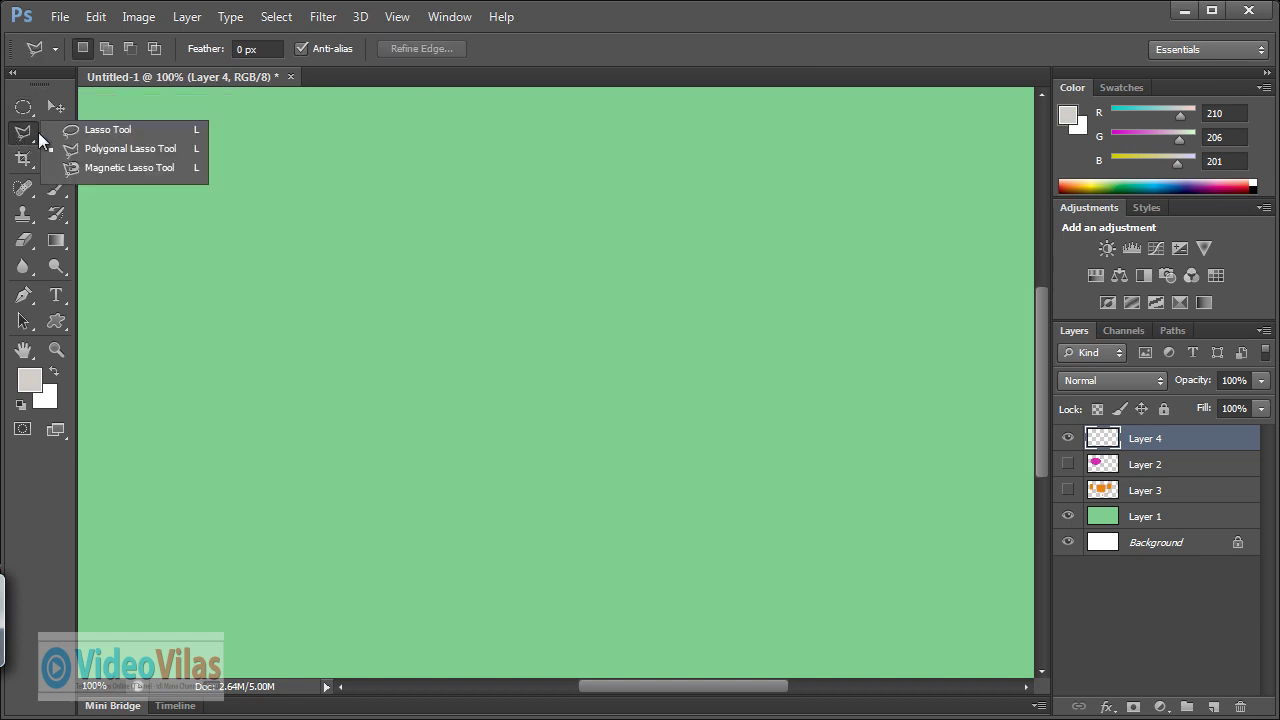
left_click(100, 129)
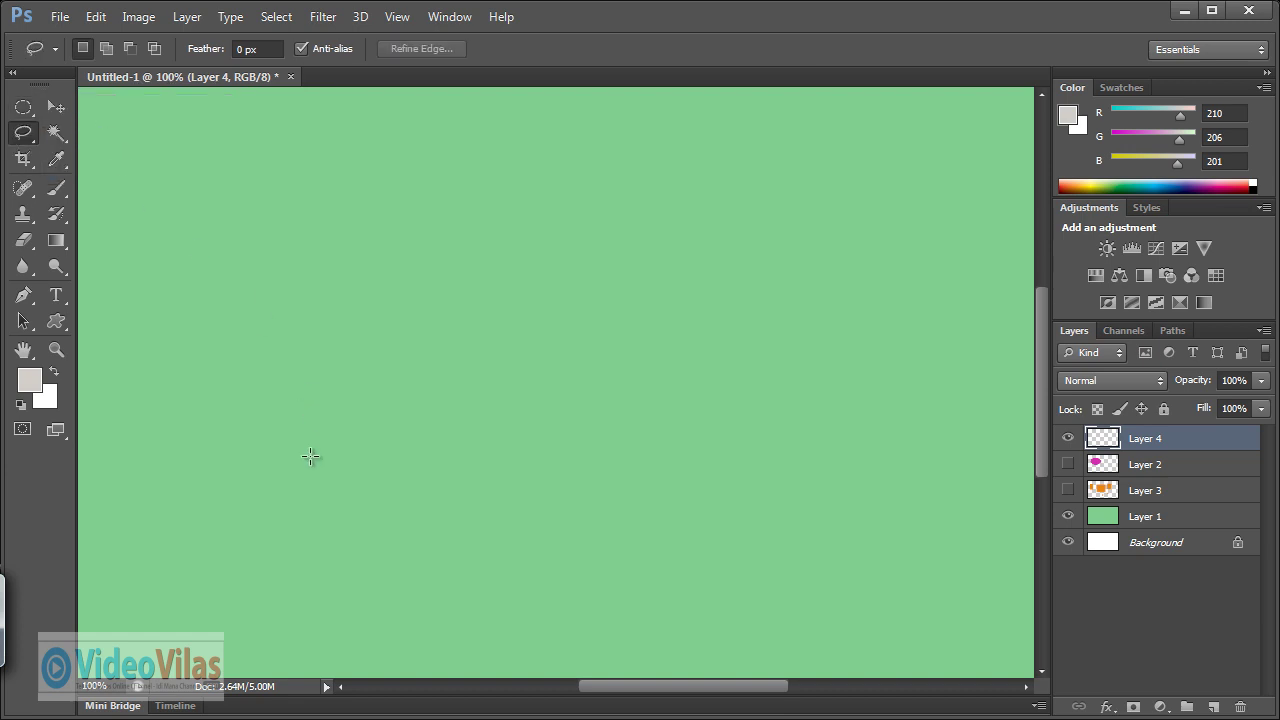
mouse_move(310, 456)
left_mouse_down()
mouse_move(371, 283)
mouse_move(563, 311)
mouse_move(440, 511)
mouse_move(245, 474)
left_mouse_up()
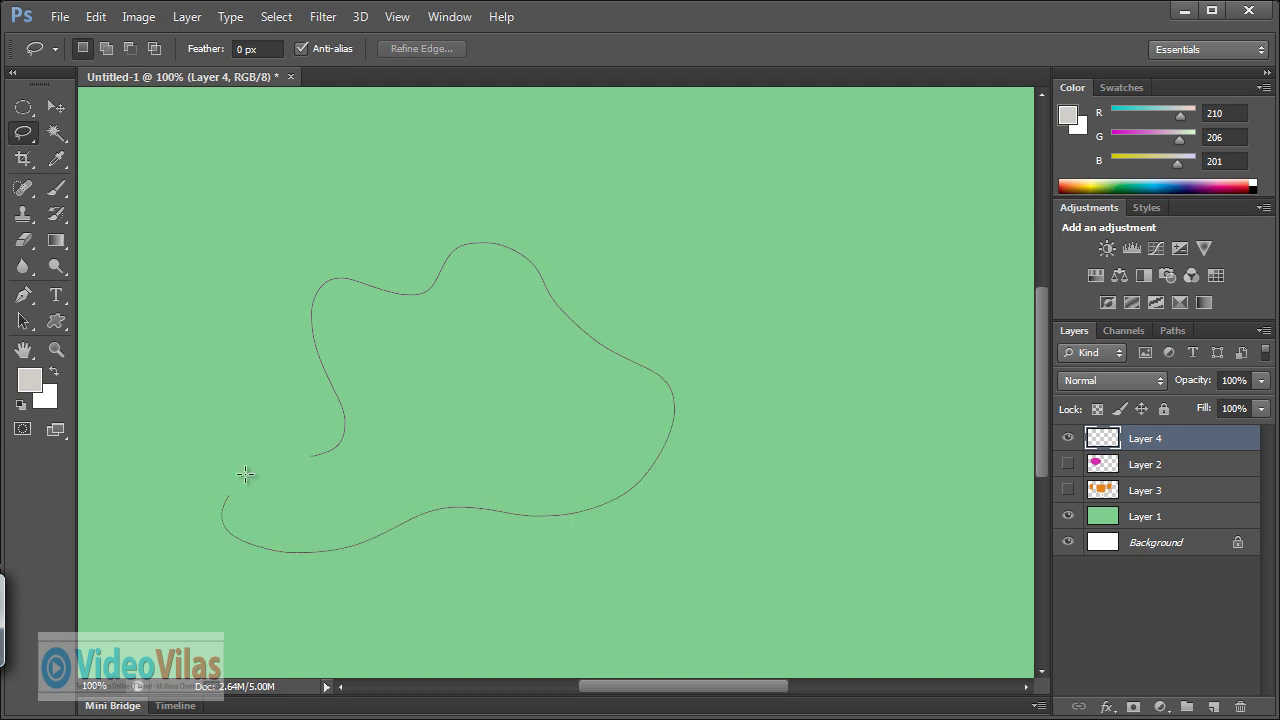
left_click_drag(320, 456, 314, 456)
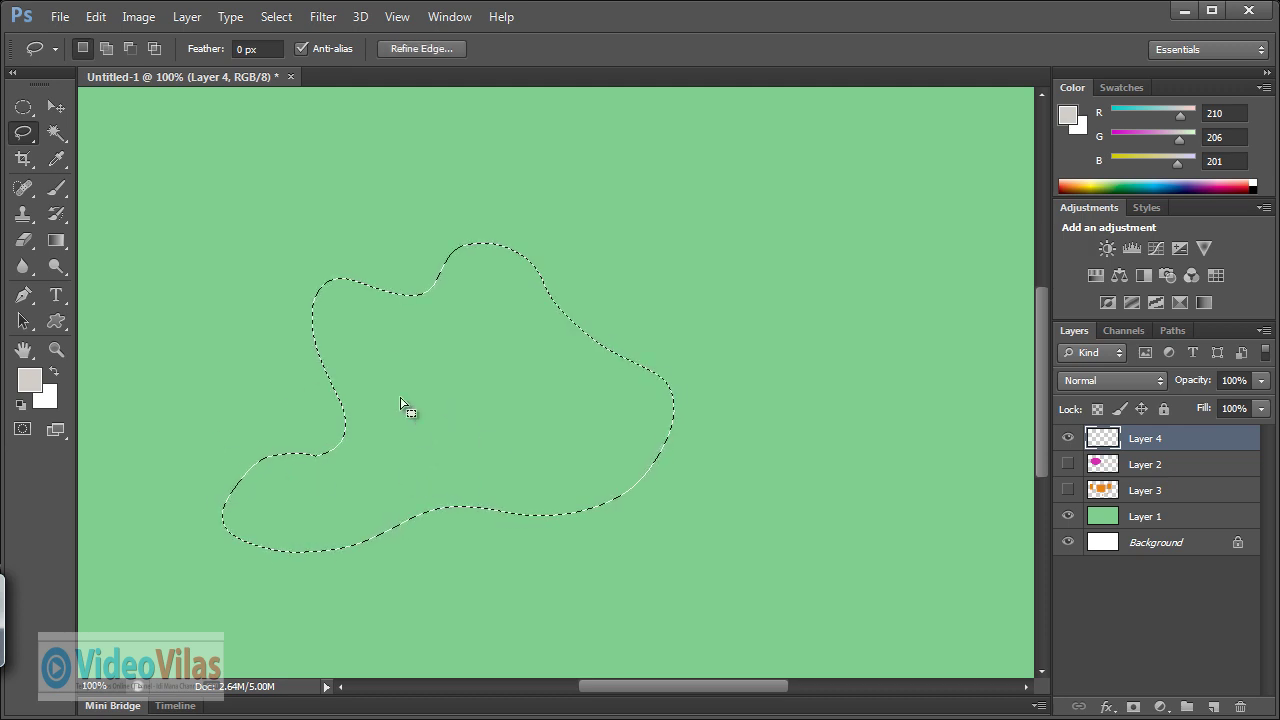
Add a bulge at the upper right and a lobe below the bottom edge to the blob.
left_click(106, 48)
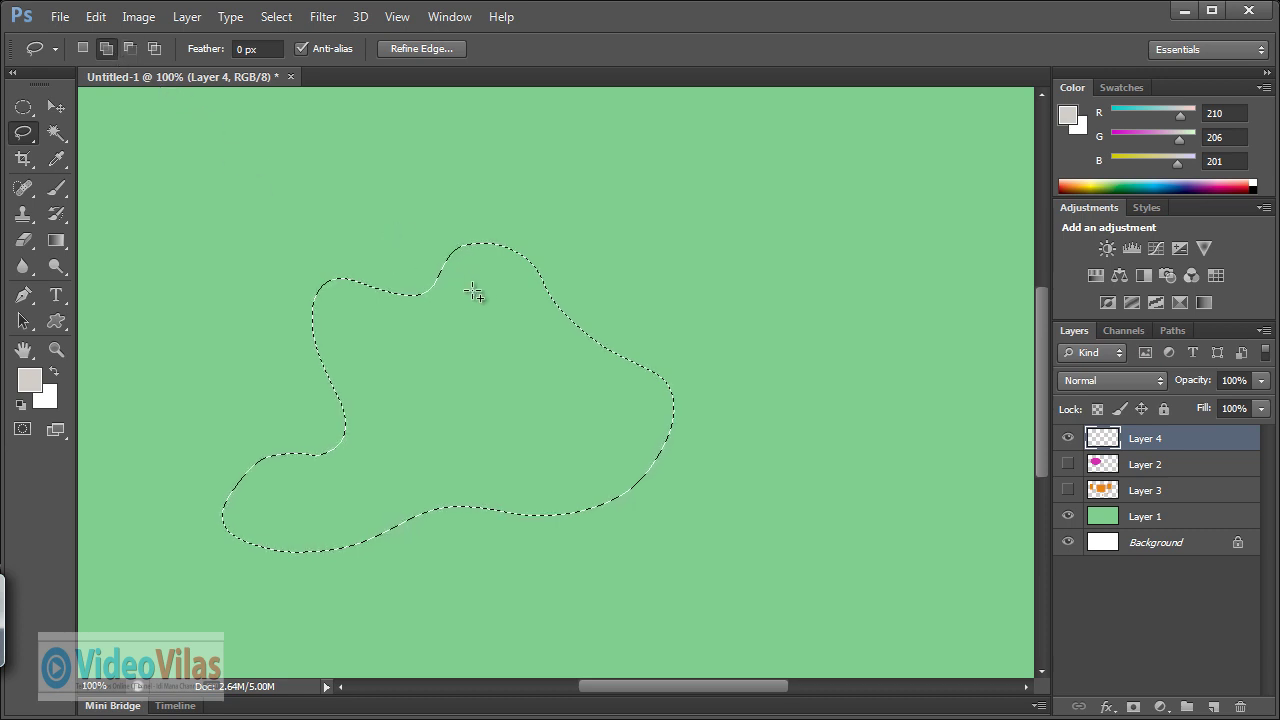
mouse_move(481, 298)
left_mouse_down()
mouse_move(489, 245)
mouse_move(601, 204)
mouse_move(789, 343)
mouse_move(651, 423)
mouse_move(537, 371)
mouse_move(481, 292)
left_mouse_up()
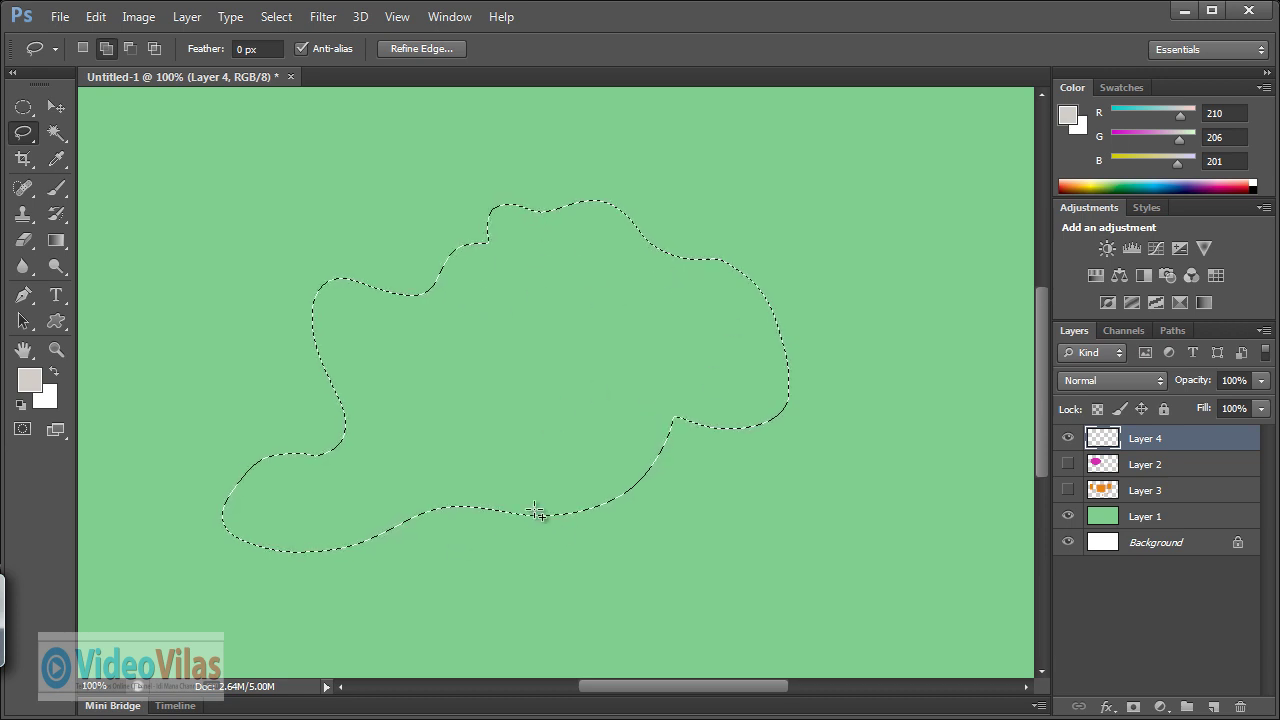
mouse_move(537, 497)
left_mouse_down()
mouse_move(517, 580)
mouse_move(697, 607)
mouse_move(674, 449)
mouse_move(574, 463)
mouse_move(514, 512)
left_mouse_up()
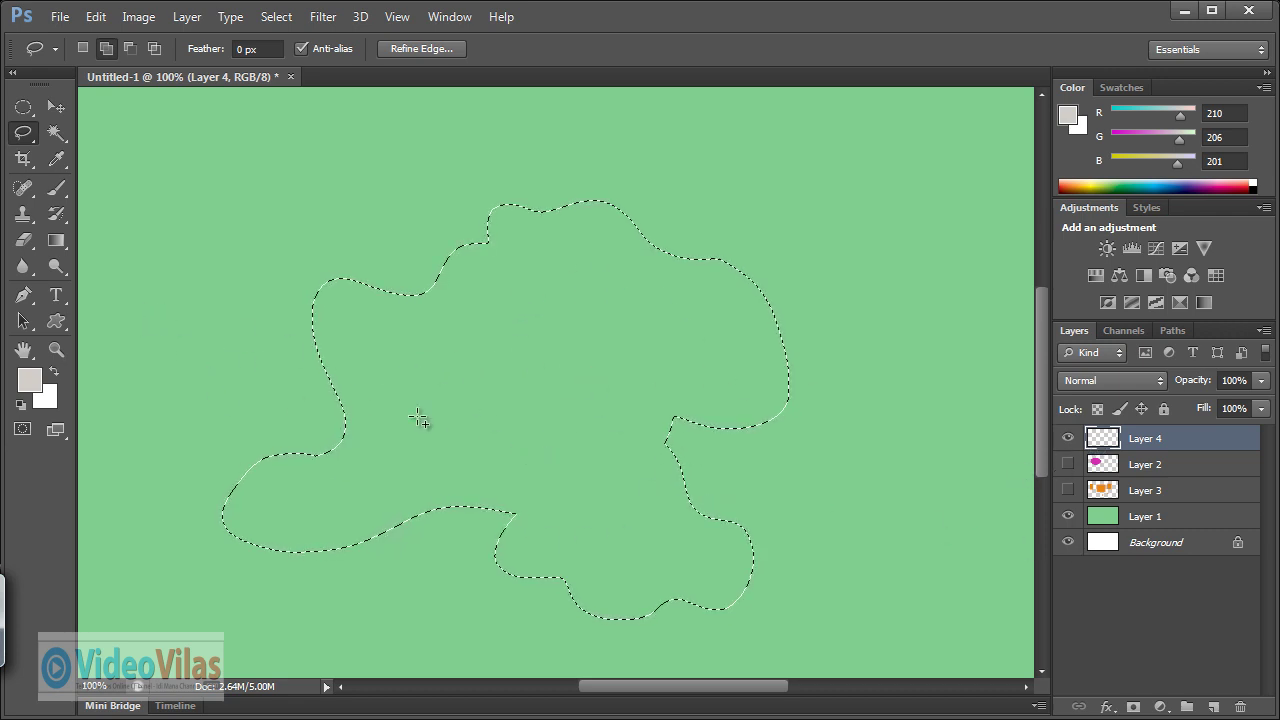
Set a lime-green foreground colour, fill the lasso blob with it, and deselect.
left_click(30, 380)
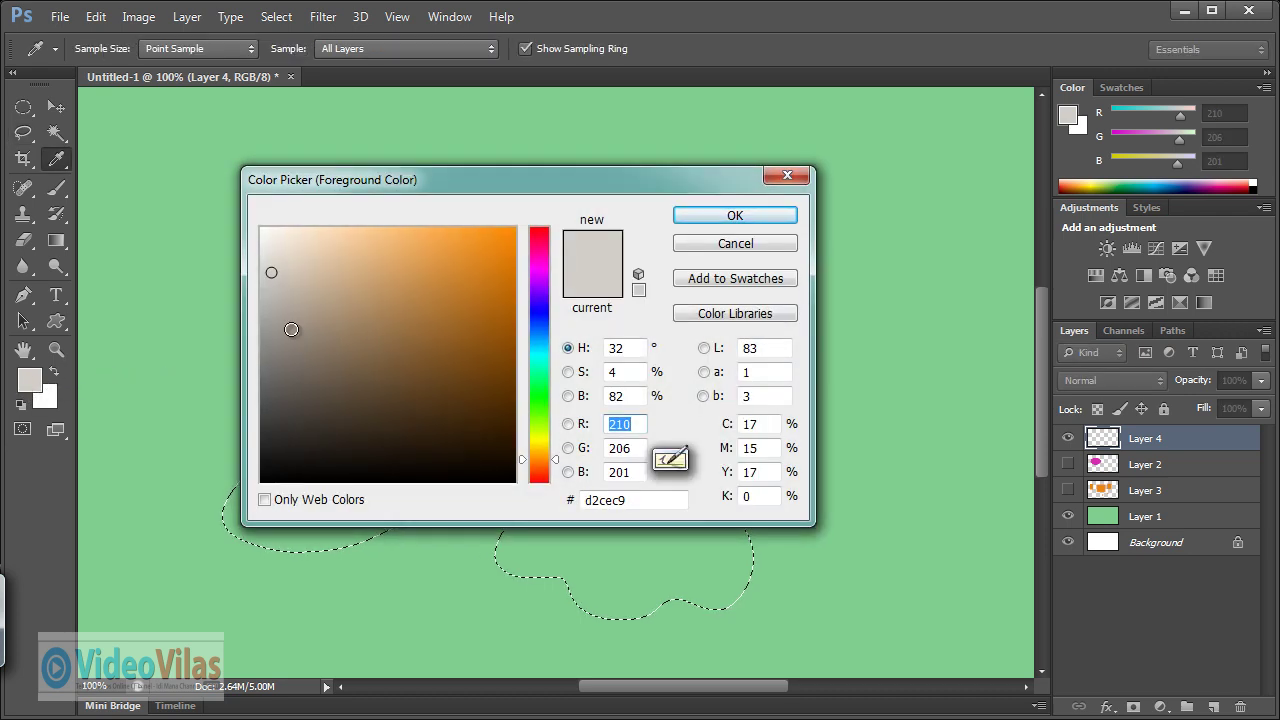
left_click(408, 334)
left_click(538, 420)
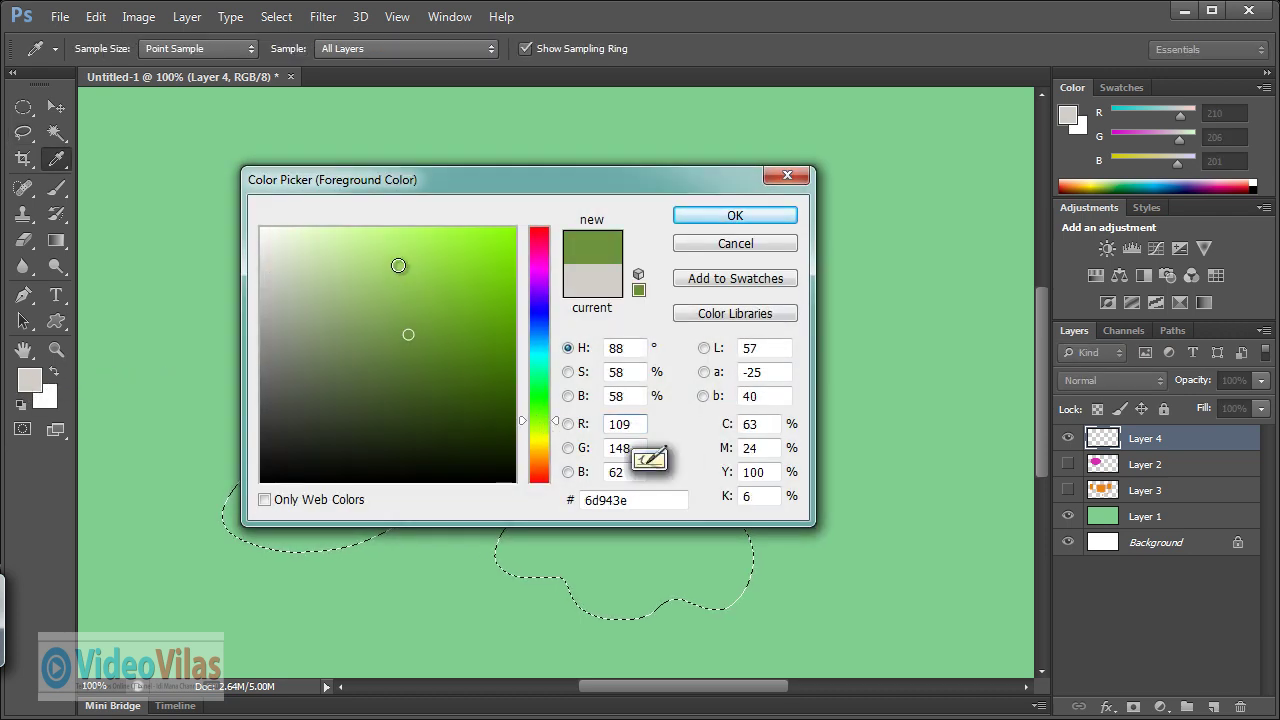
left_click(383, 276)
left_click(733, 215)
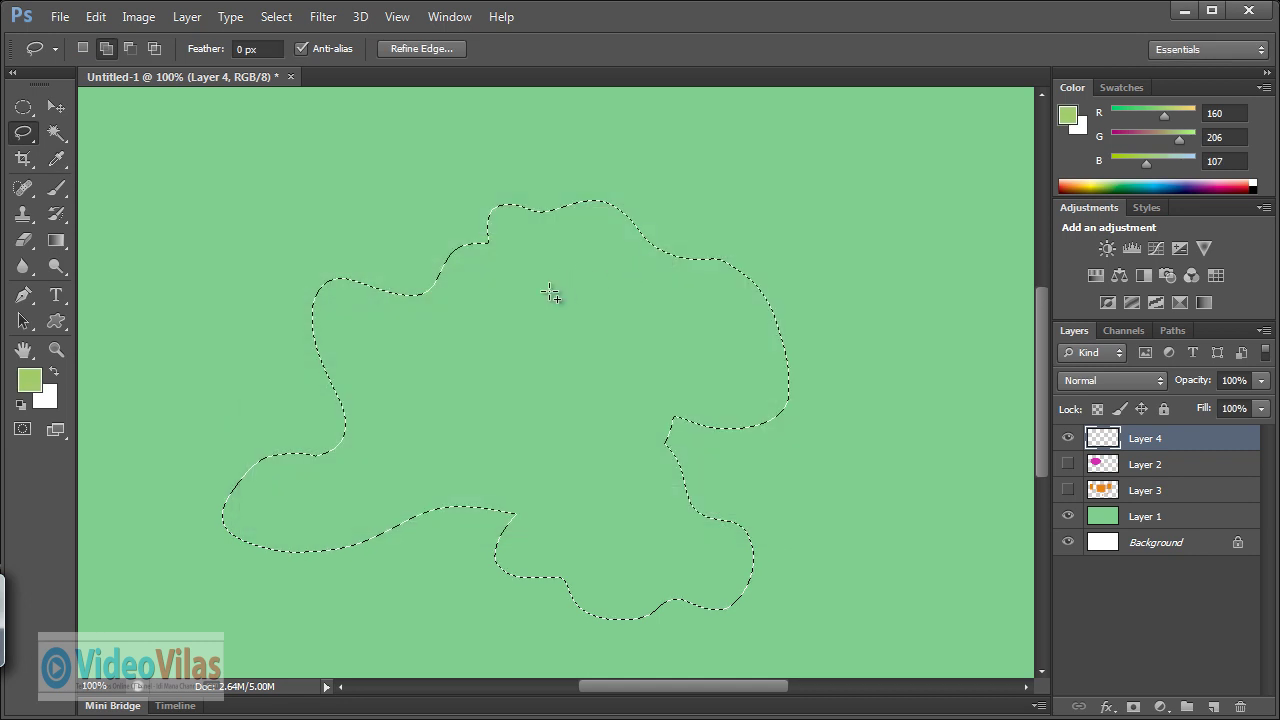
key("alt+BackSpace")
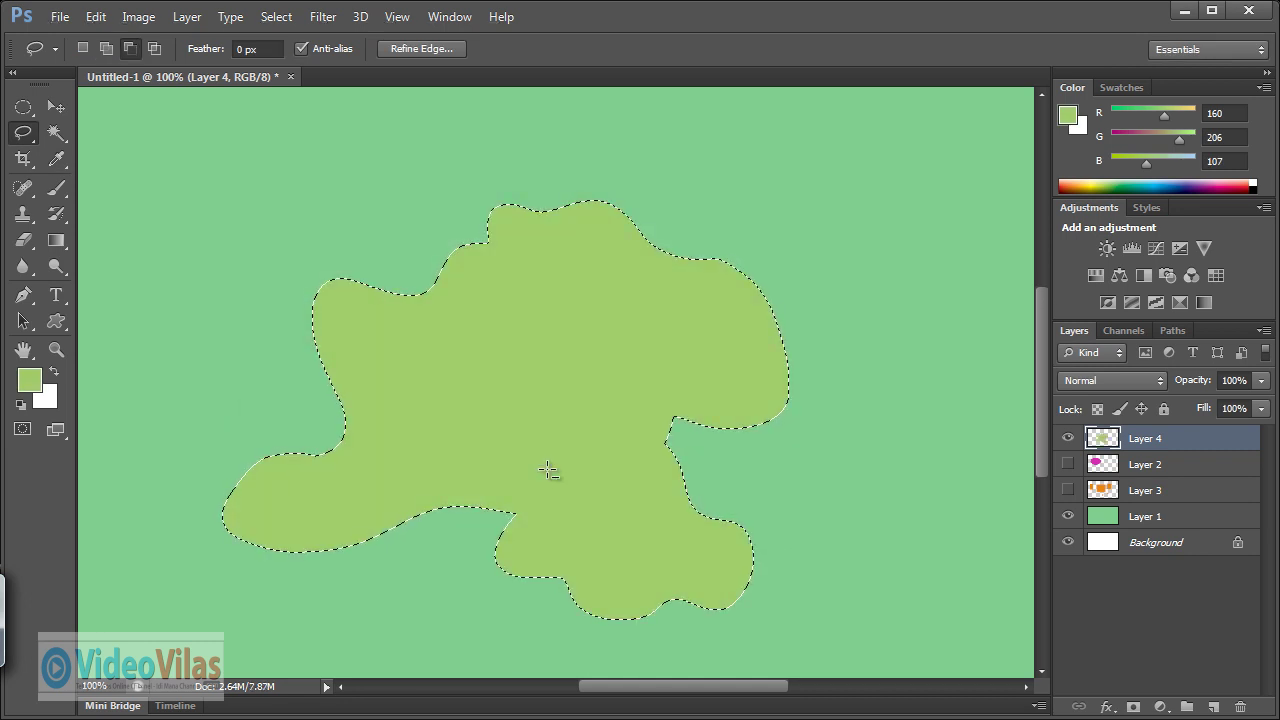
key("ctrl+d")
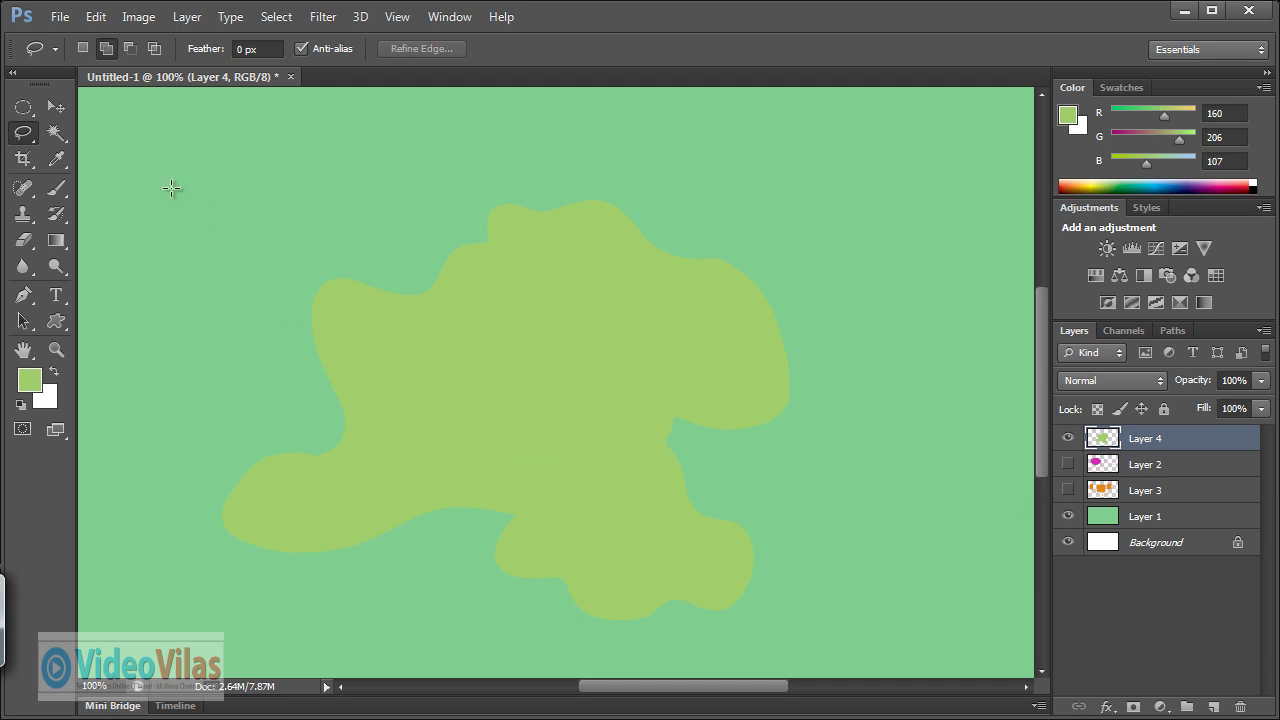
Load Layer 4's blob as a selection from its thumbnail, then deselect it.
left_click(52, 108)
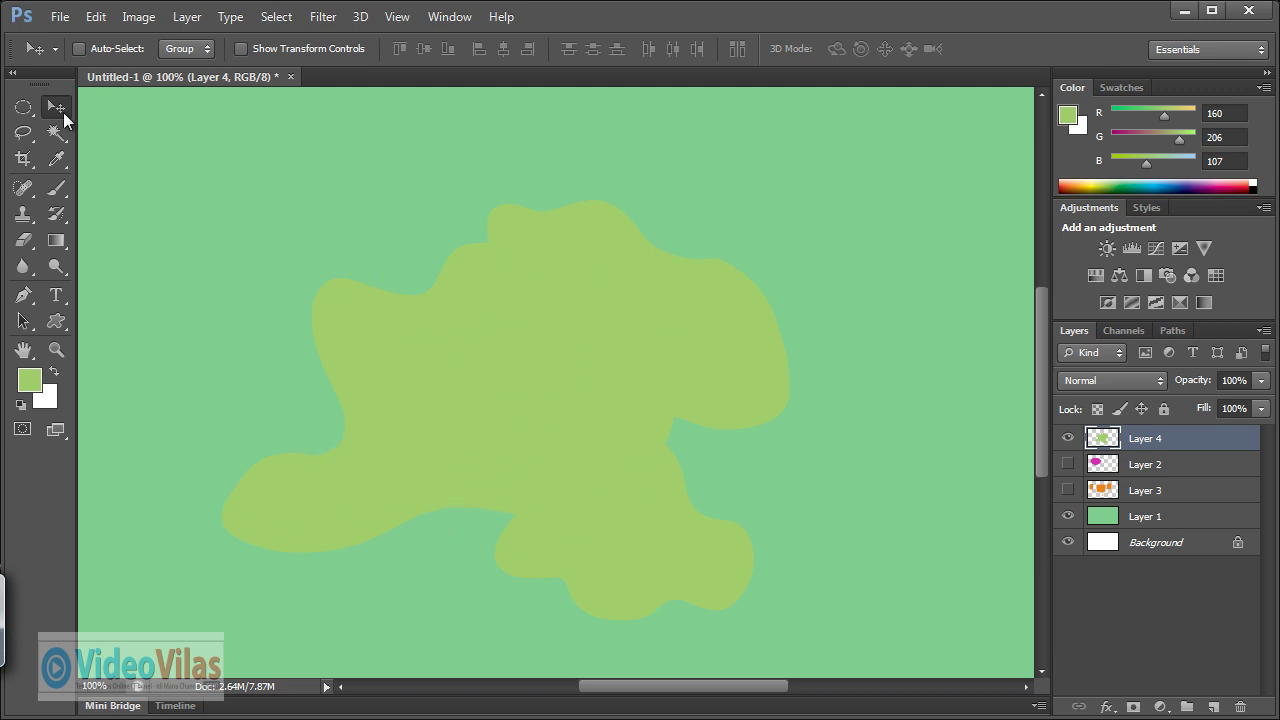
left_click(24, 133)
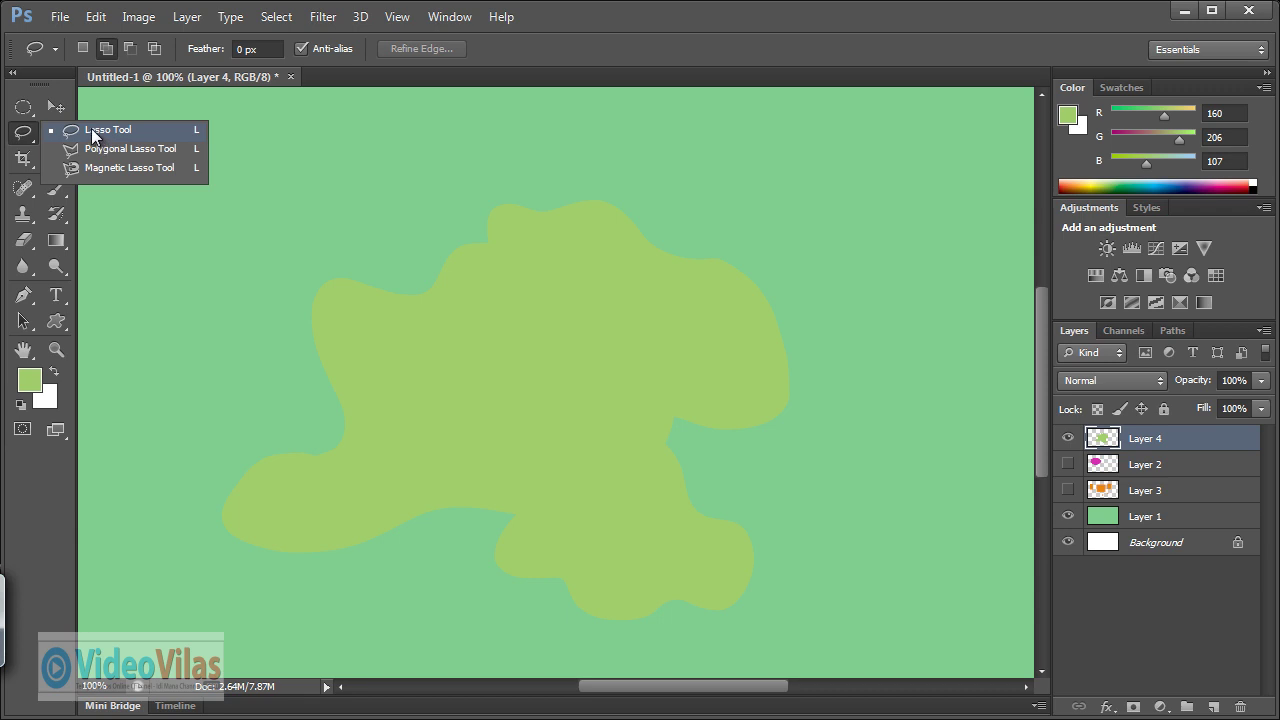
left_click(92, 131)
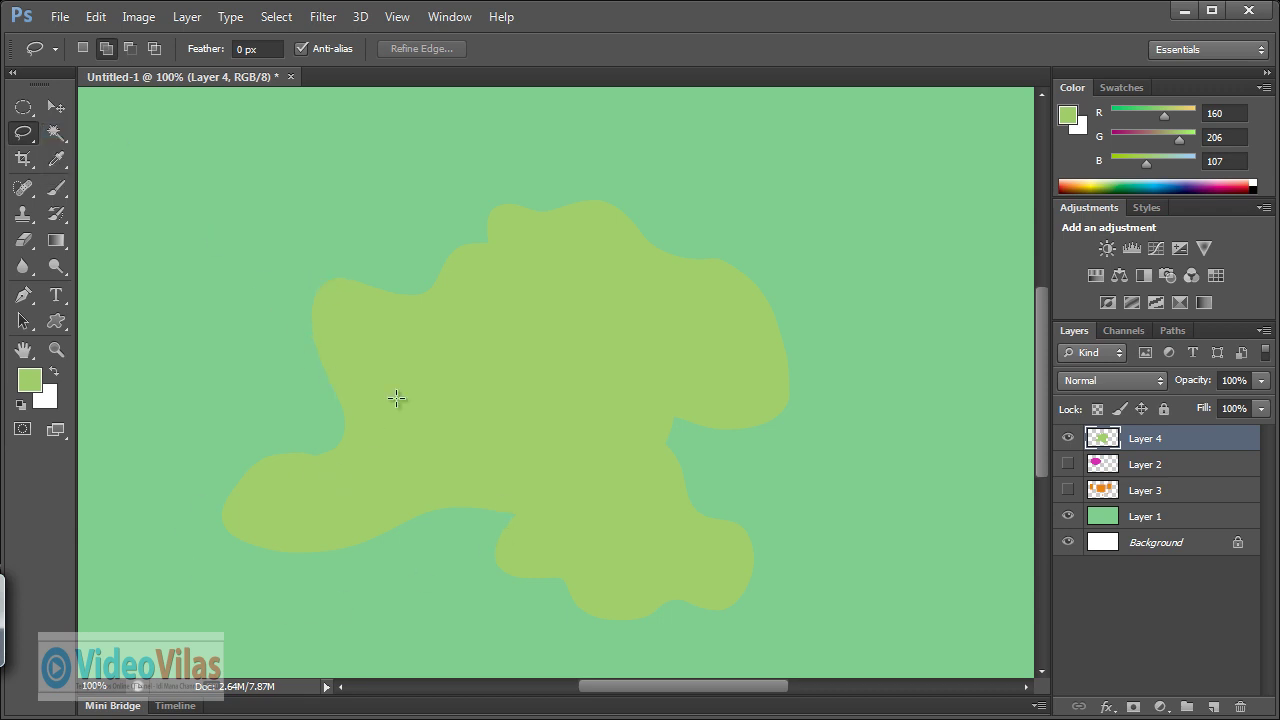
left_click(52, 104)
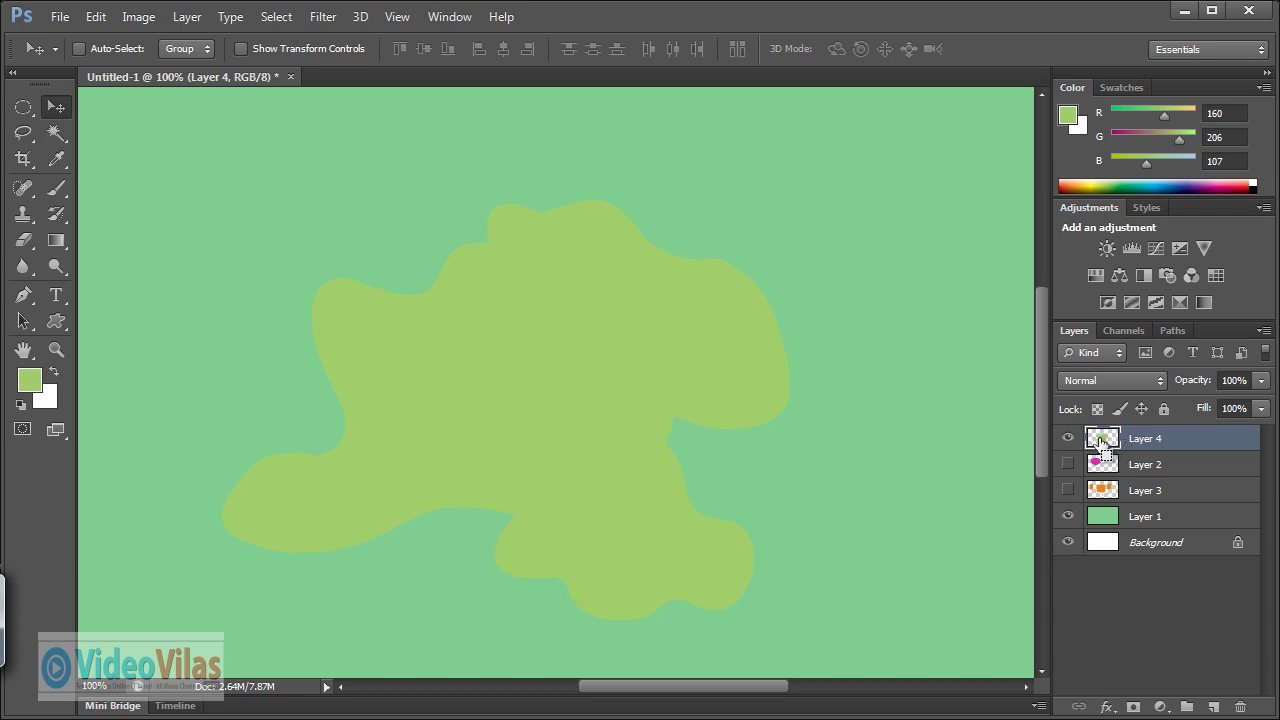
left_click(1101, 442, "ctrl")
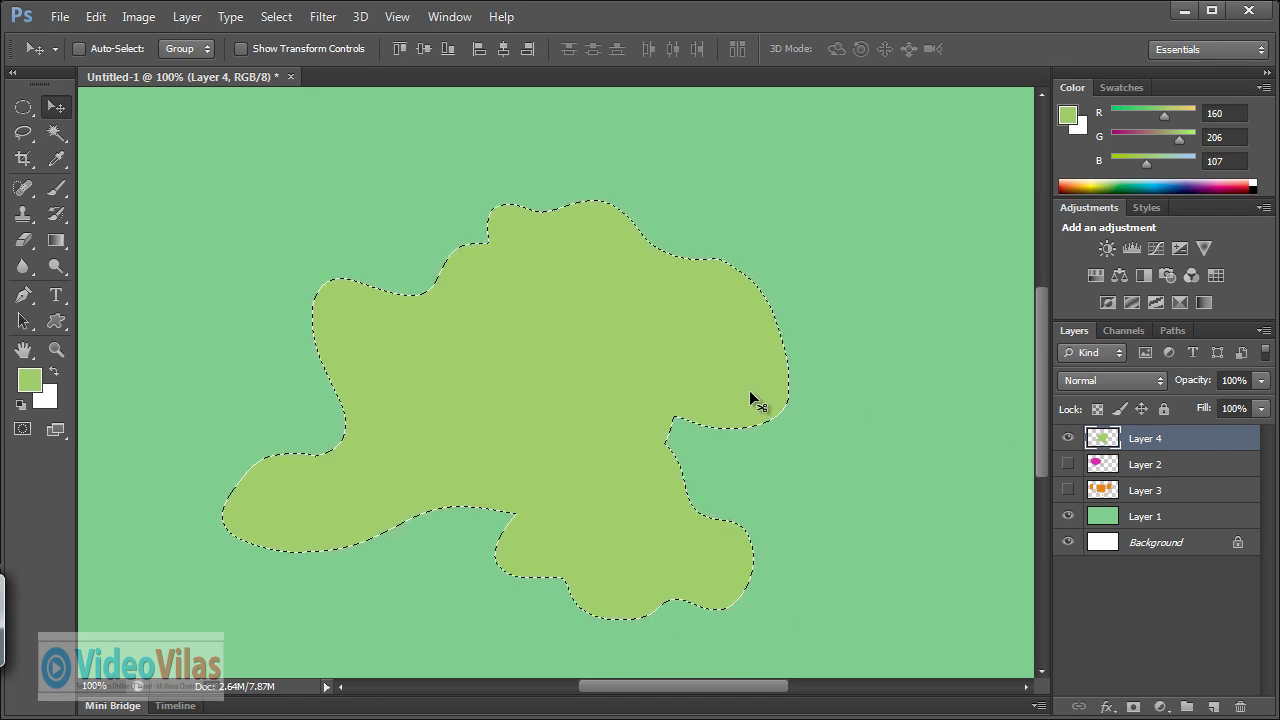
key("ctrl+d")
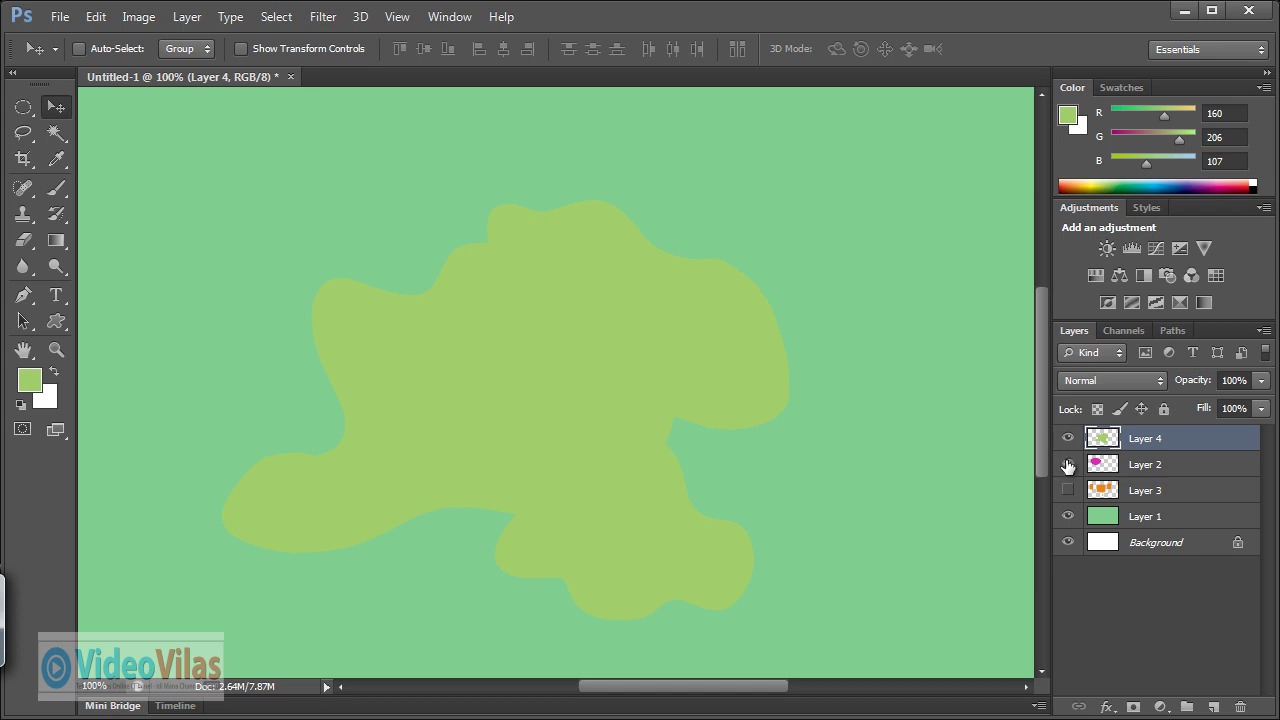
Hide Layer 4's lime blob and show Layer 2's magenta ellipse.
left_click(1068, 464)
left_click(1068, 438)
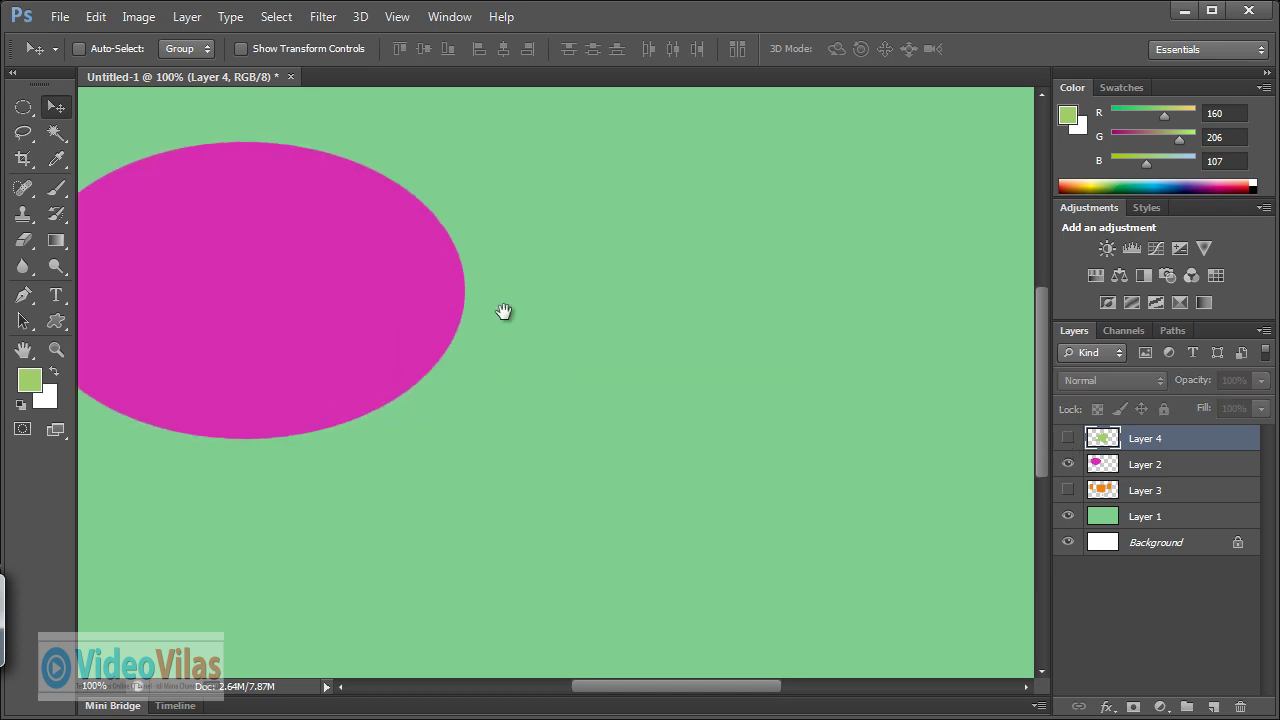
mouse_move(503, 309)
left_mouse_down()
mouse_move(520, 314)
mouse_move(460, 340)
mouse_move(491, 322)
mouse_move(485, 336)
left_mouse_up()
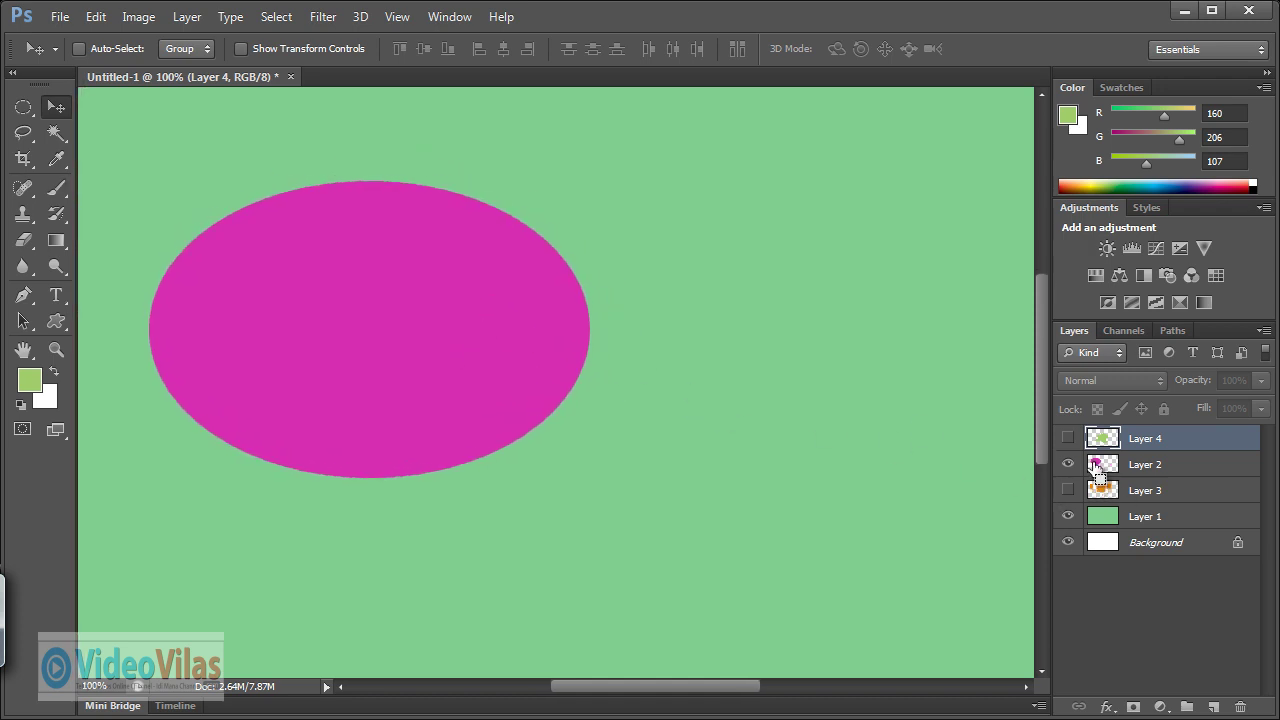
Load the magenta ellipse as a selection, clear it, and show Layer 4's lime blob again.
left_click(1096, 466, "ctrl")
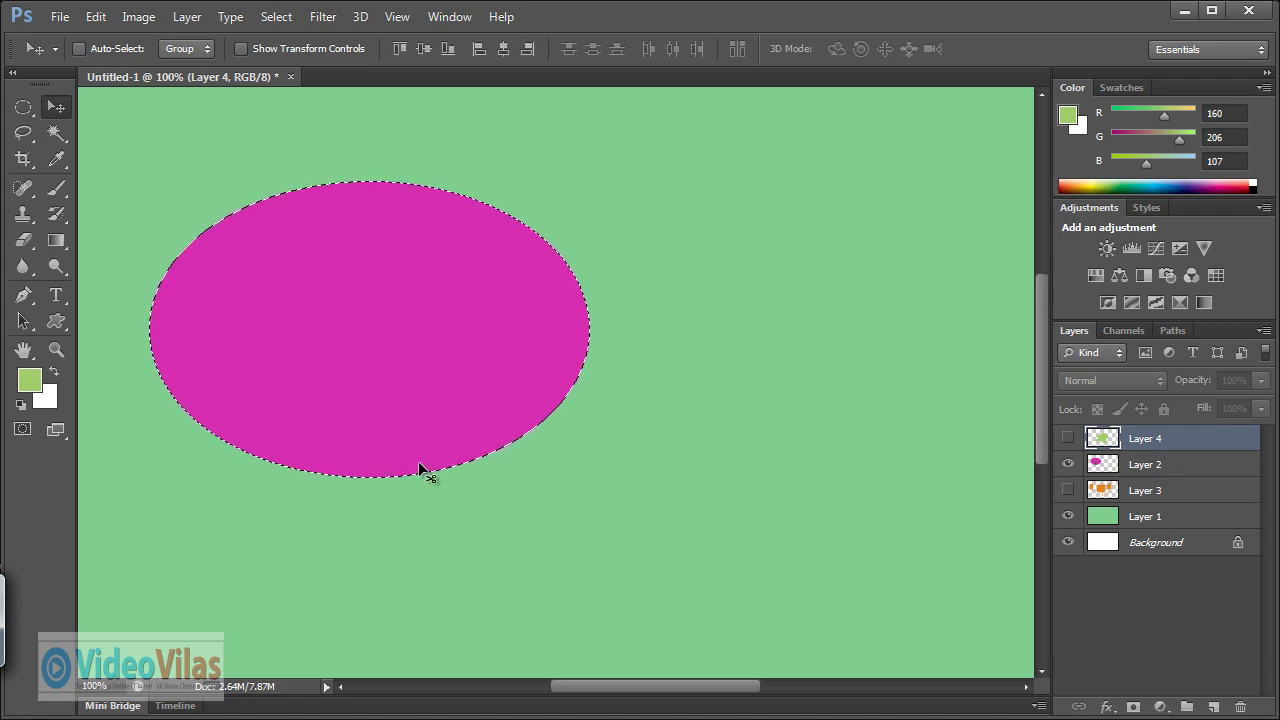
key("ctrl+d")
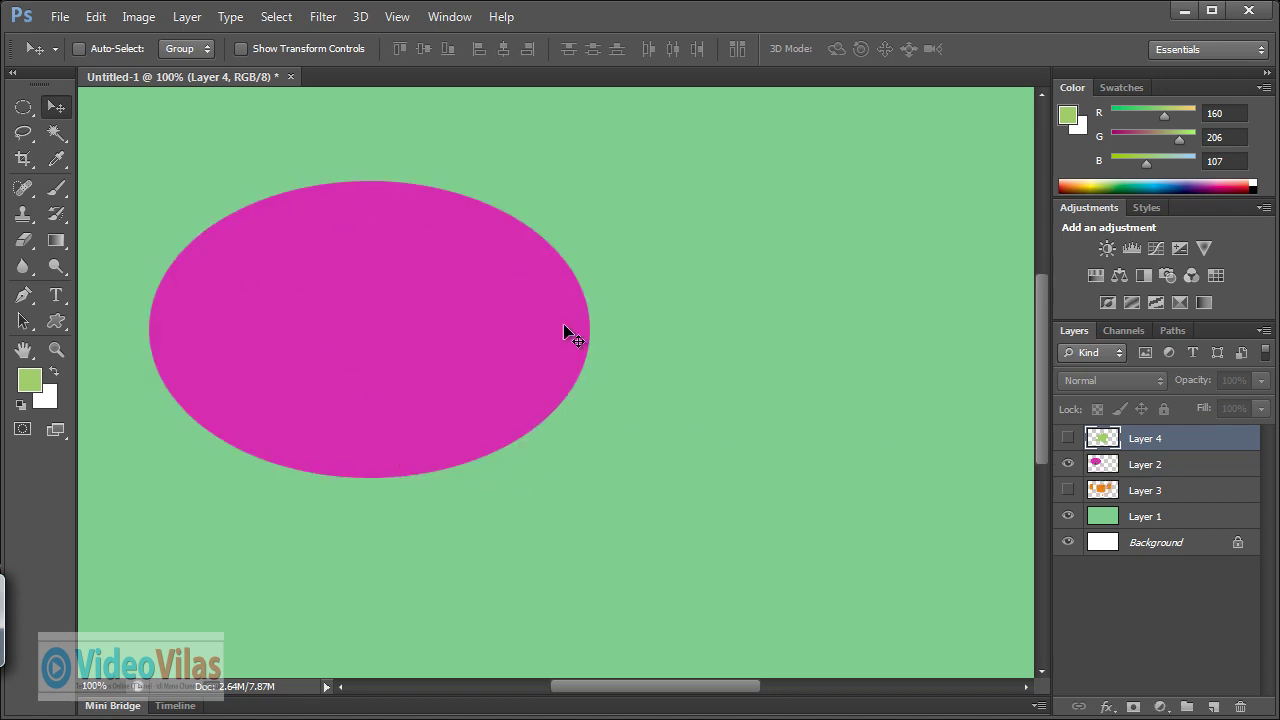
left_click(1068, 440)
left_click_drag(689, 371, 646, 323)
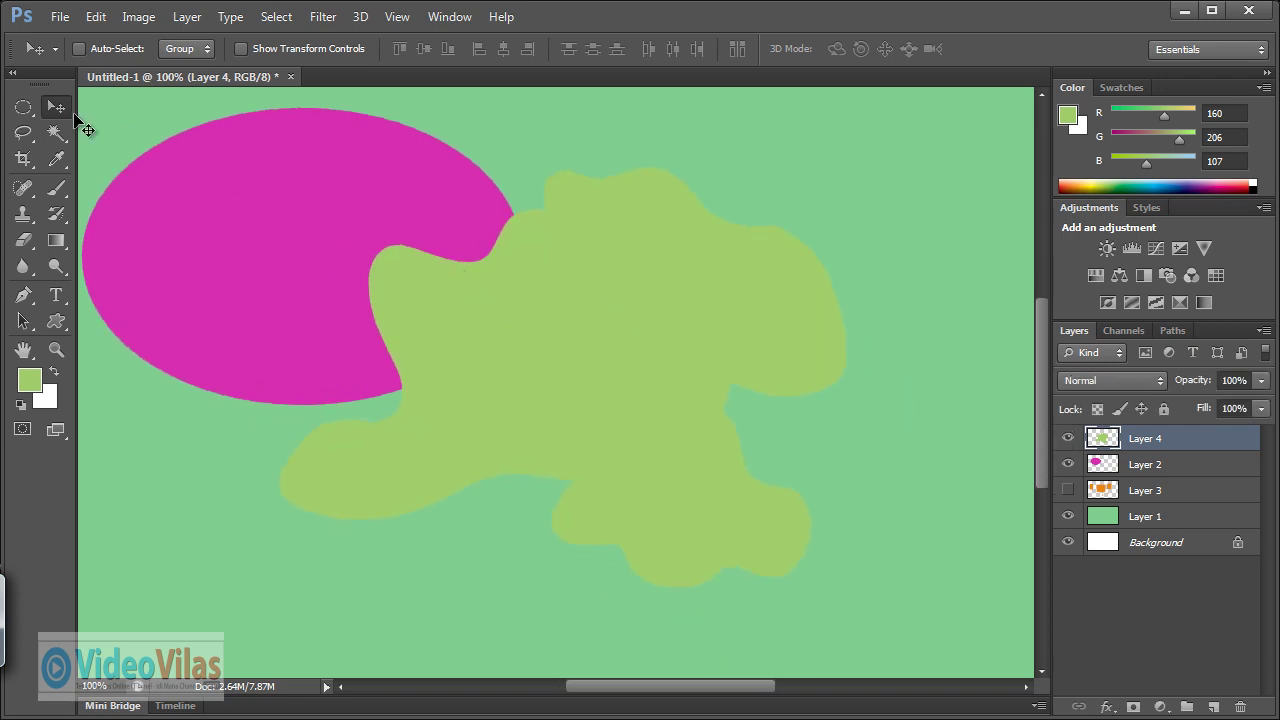
Draw a large elliptical selection over the blob, nudge it left, clear it, then load the blob's outline.
left_click(23, 107)
mouse_move(282, 154)
left_mouse_down()
mouse_move(827, 651)
mouse_move(897, 656)
left_mouse_up()
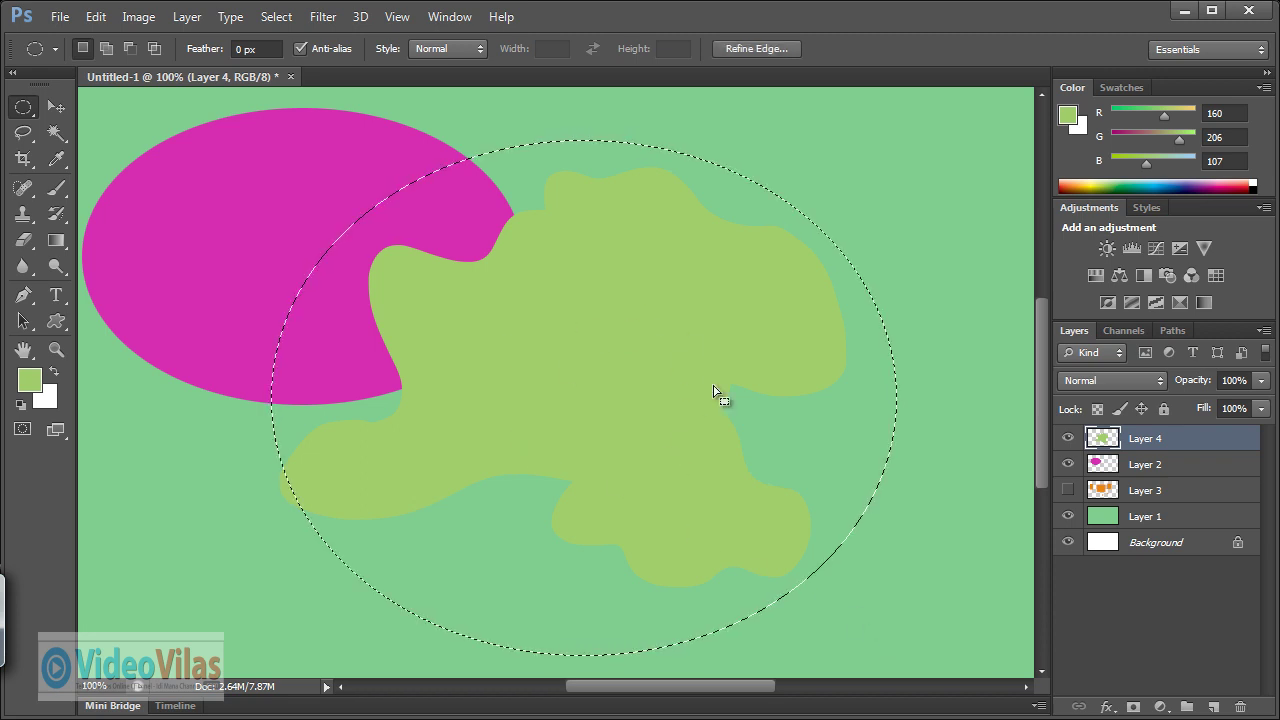
mouse_move(621, 395)
left_mouse_down()
mouse_move(562, 390)
mouse_move(596, 397)
left_mouse_up()
key("ctrl+d")
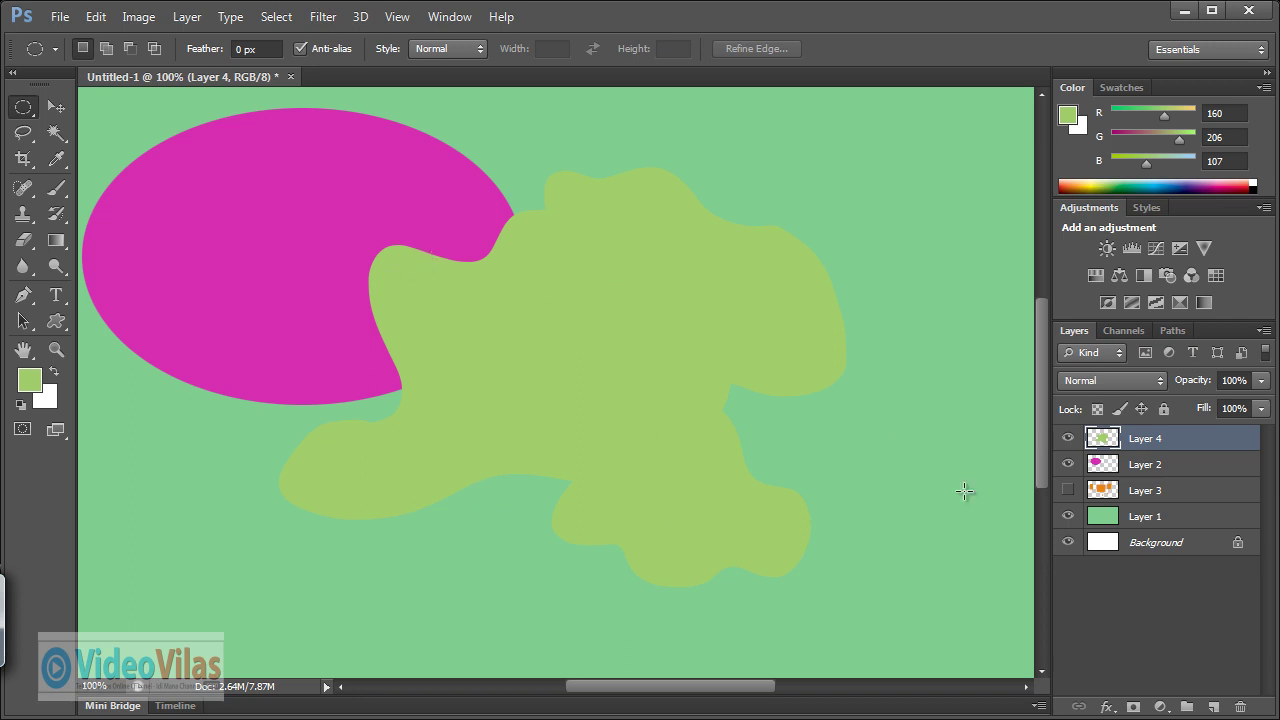
left_click(1101, 440, "ctrl")
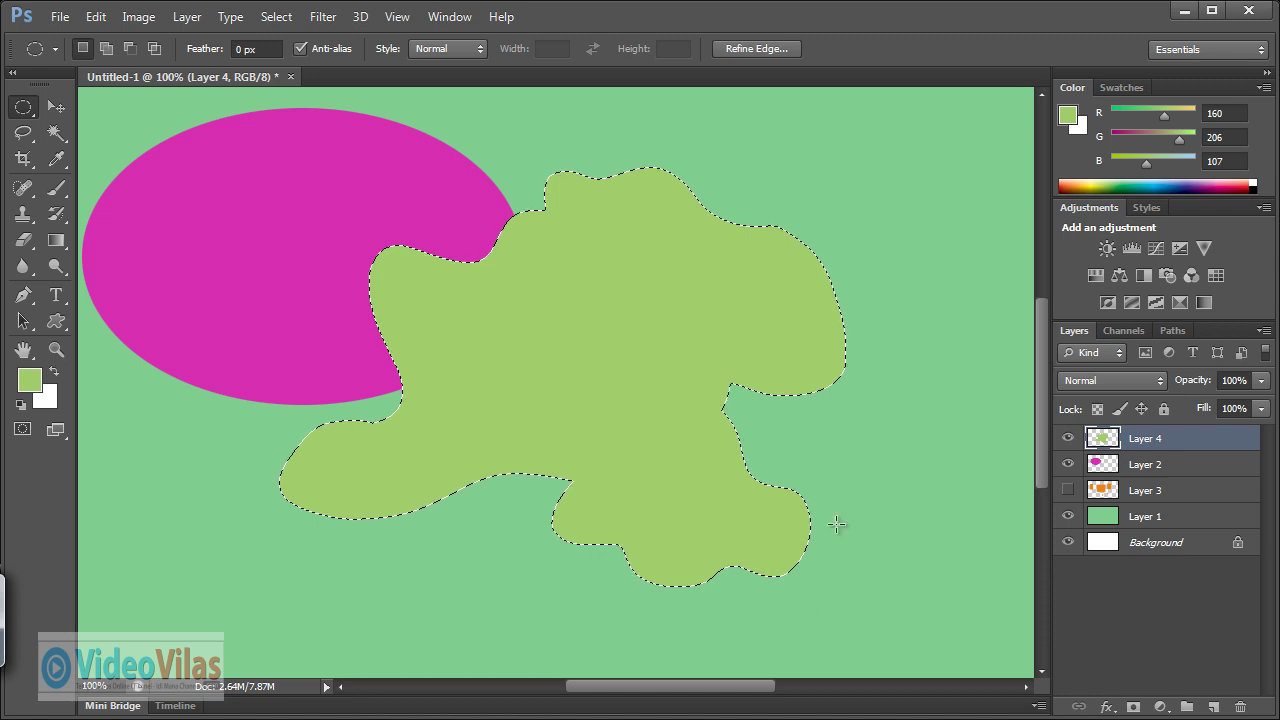
Clear the selection and return to the Elliptical Marquee with M.
left_click(603, 390)
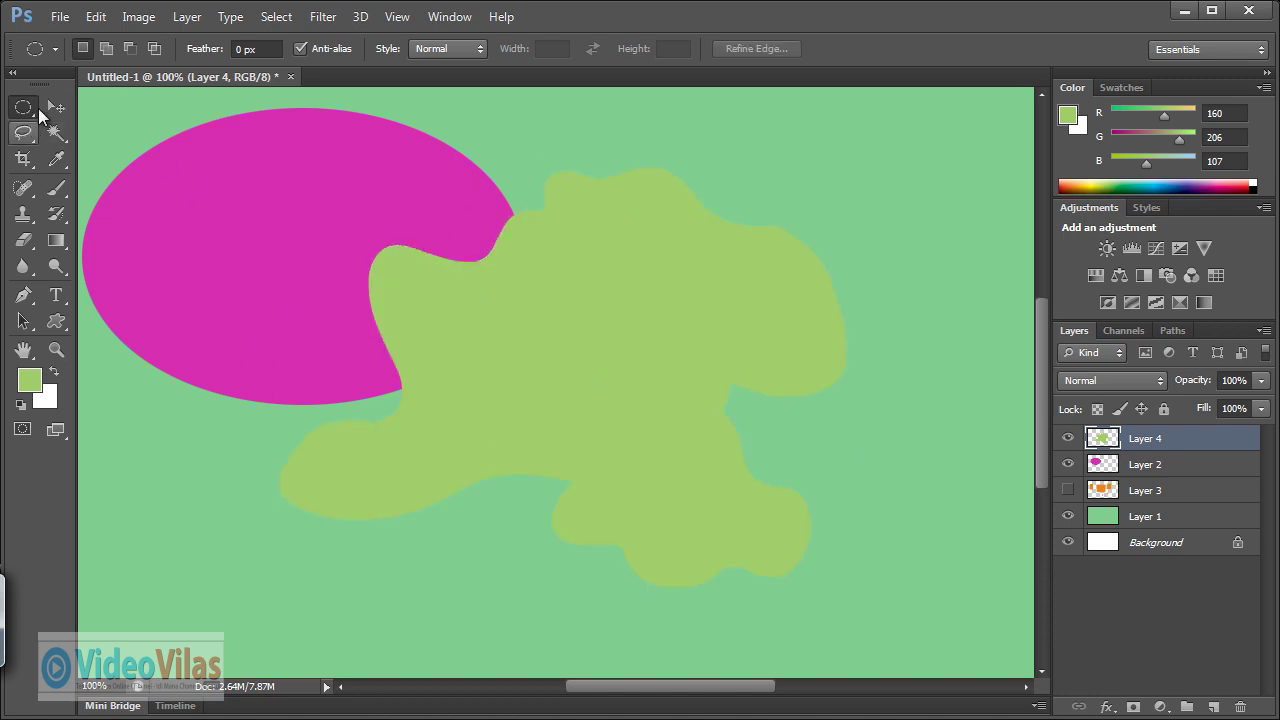
left_click(52, 108)
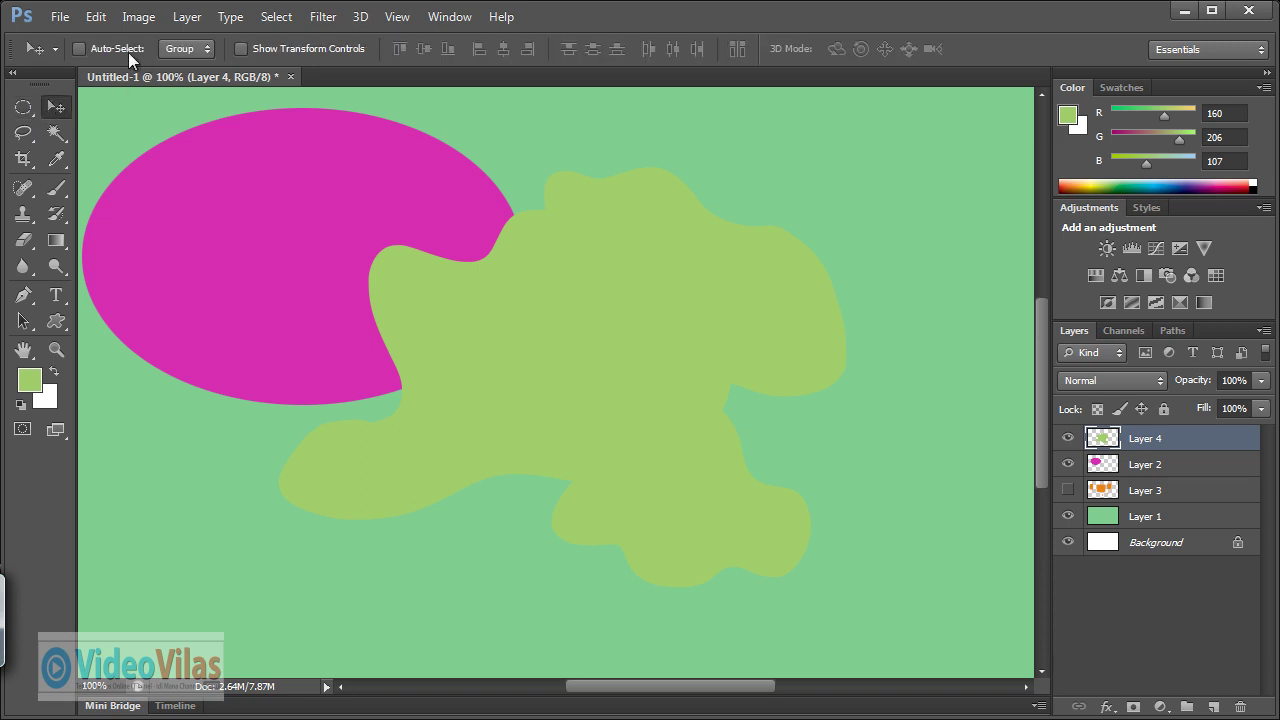
key("m")
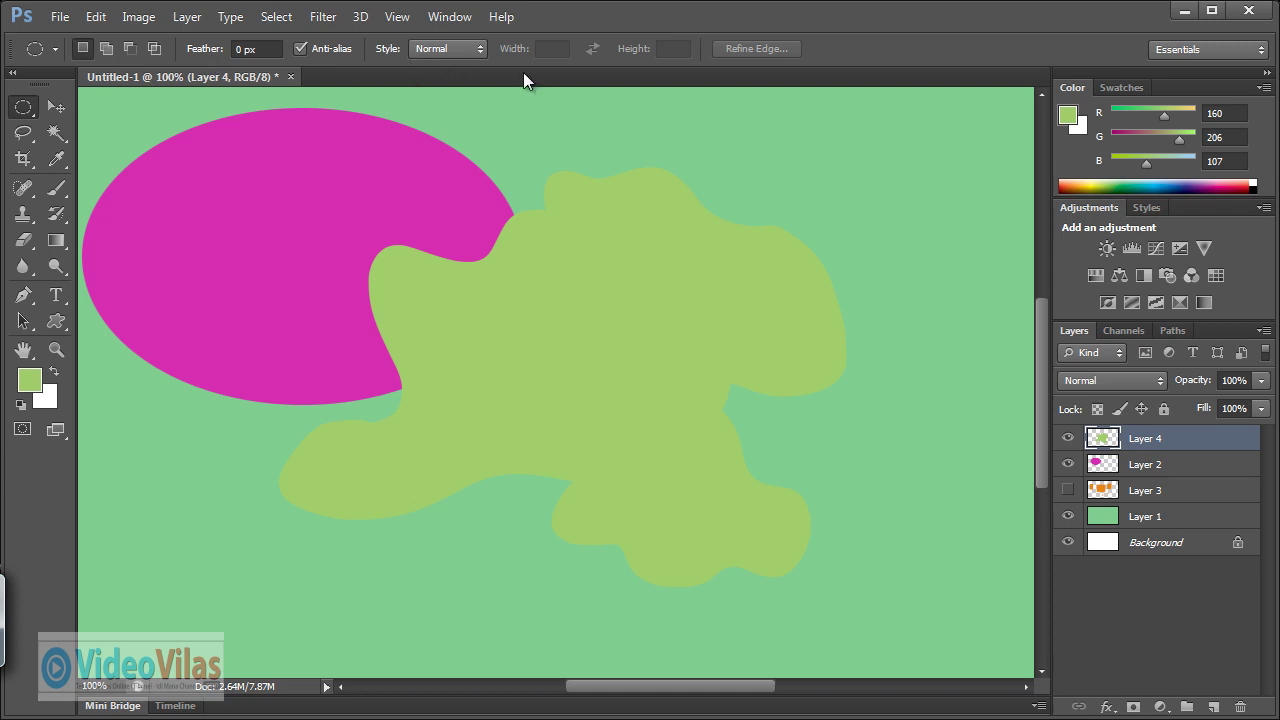
Try the Fixed Size and Fixed Ratio marquee styles, return to Normal, and view the tool presets.
left_click(429, 48)
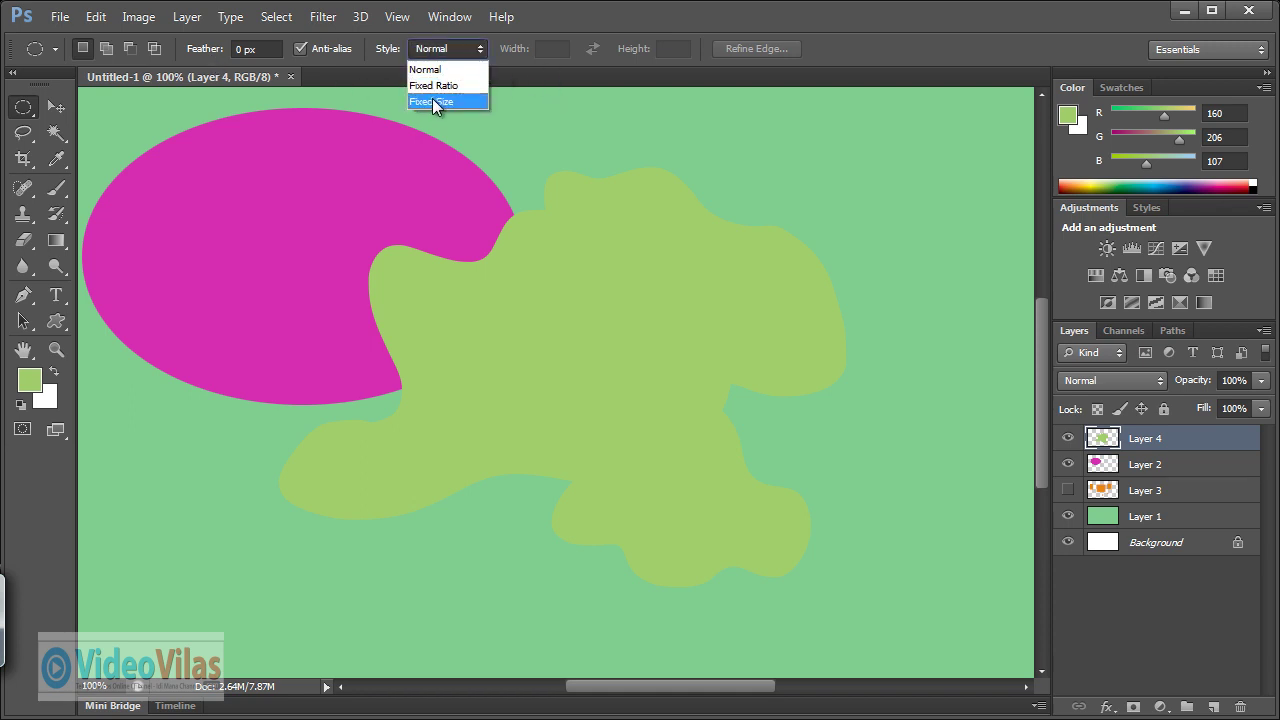
left_click(432, 98)
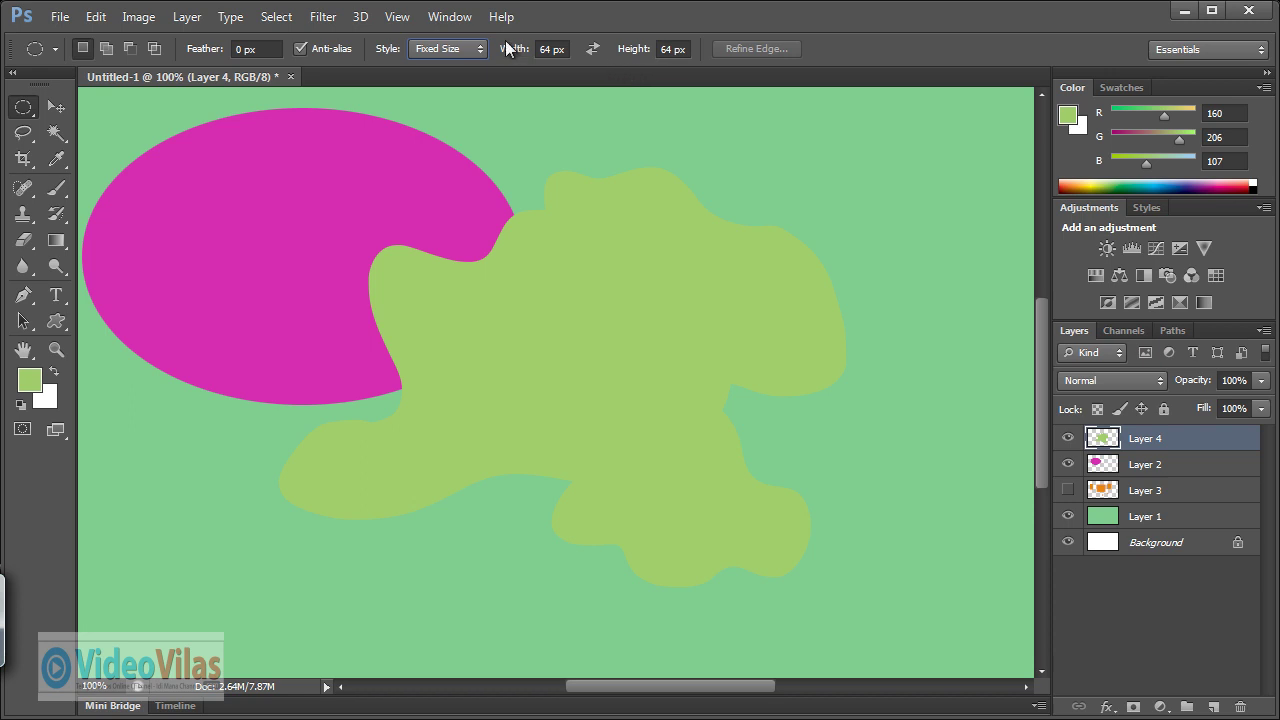
left_click(460, 48)
left_click(432, 86)
left_click(478, 50)
left_click(465, 64)
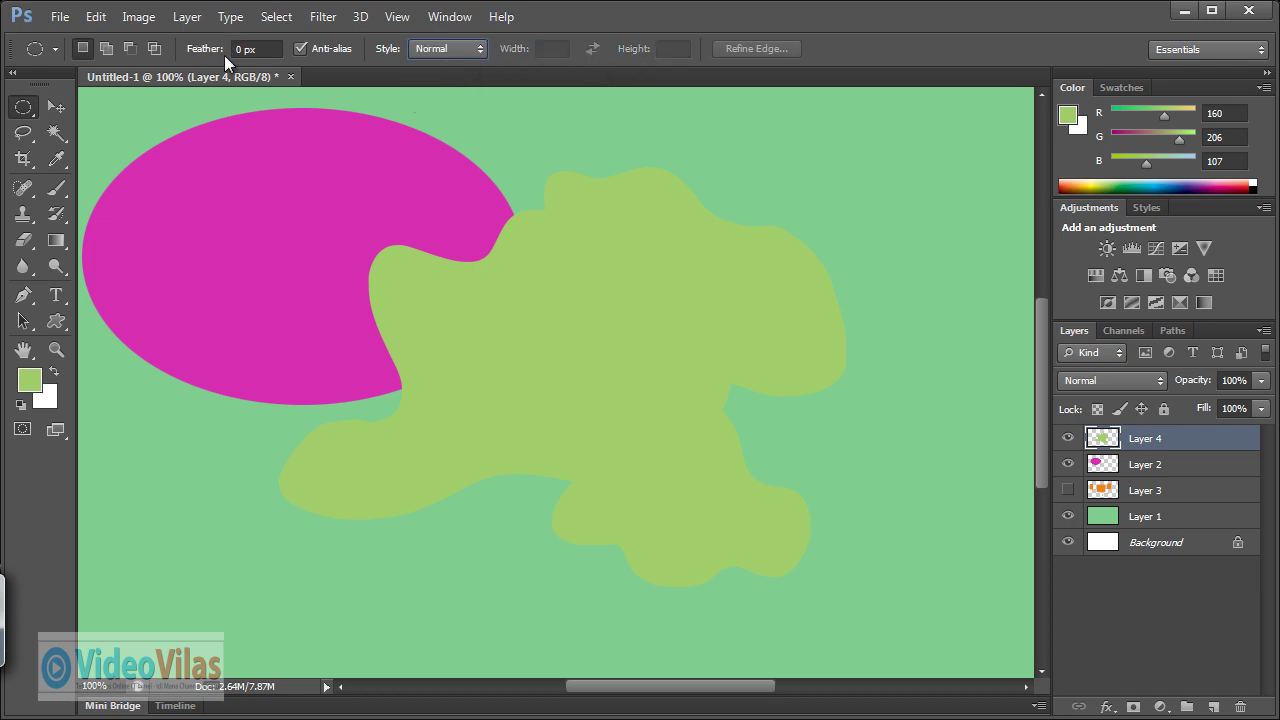
left_click(57, 49)
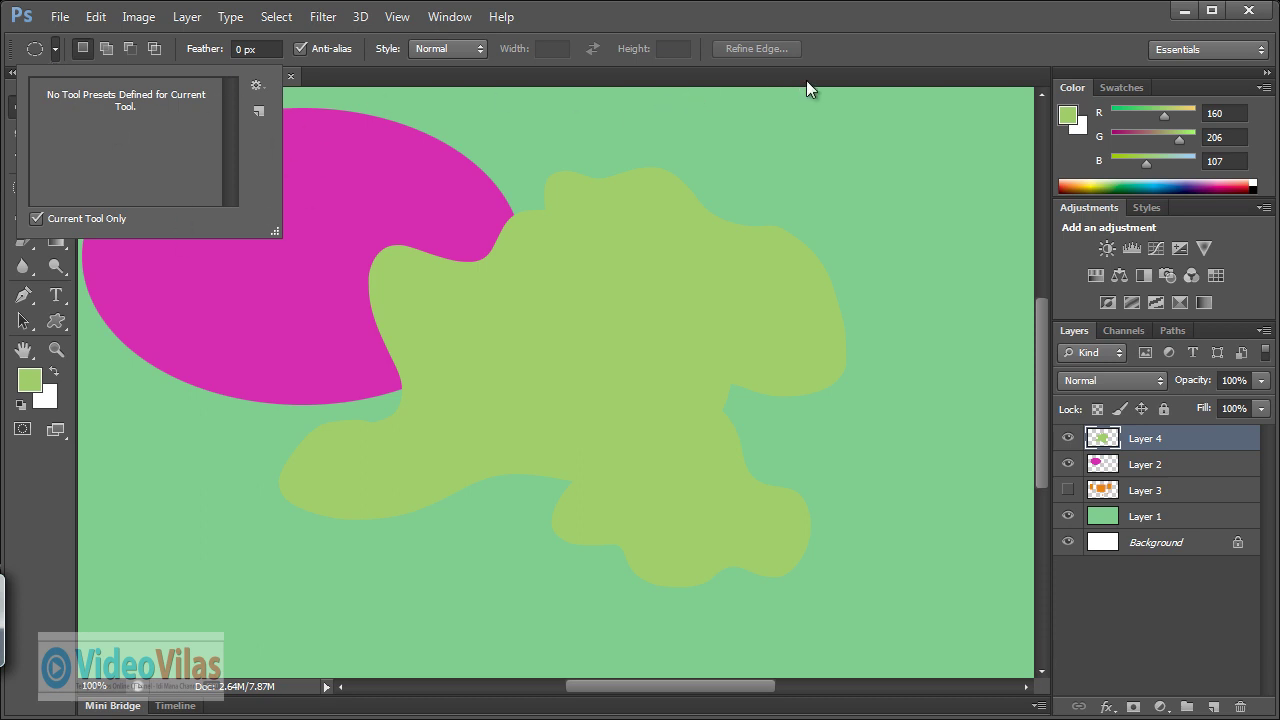
left_click(850, 63)
Look over the marquee tool variants, then switch to the freehand Lasso tool.
right_click(25, 115)
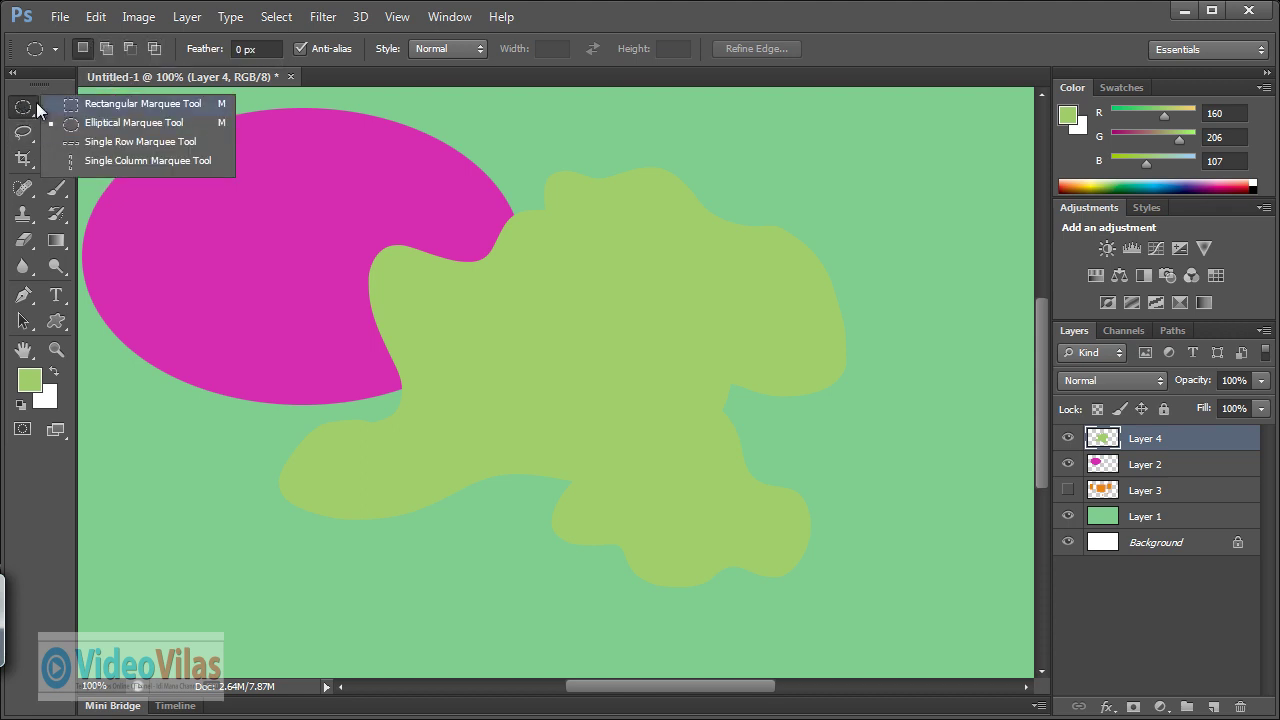
left_click(25, 110)
left_click(23, 132)
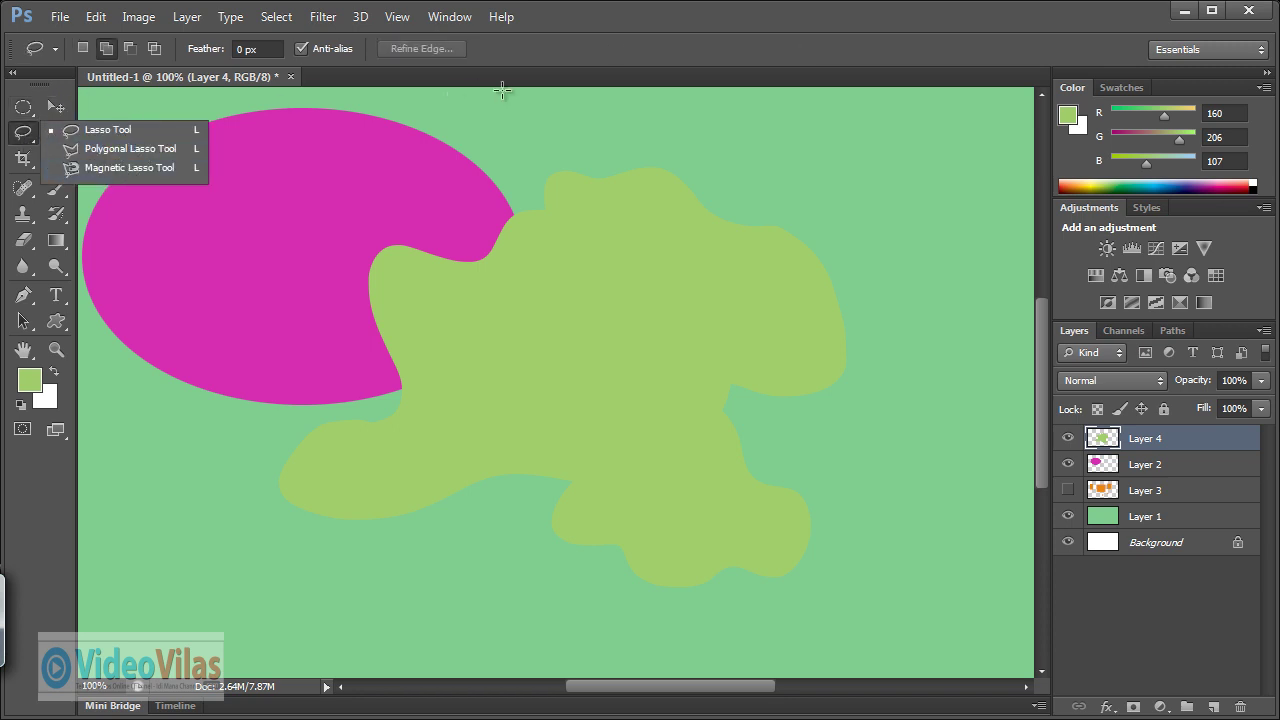
left_click(561, 51)
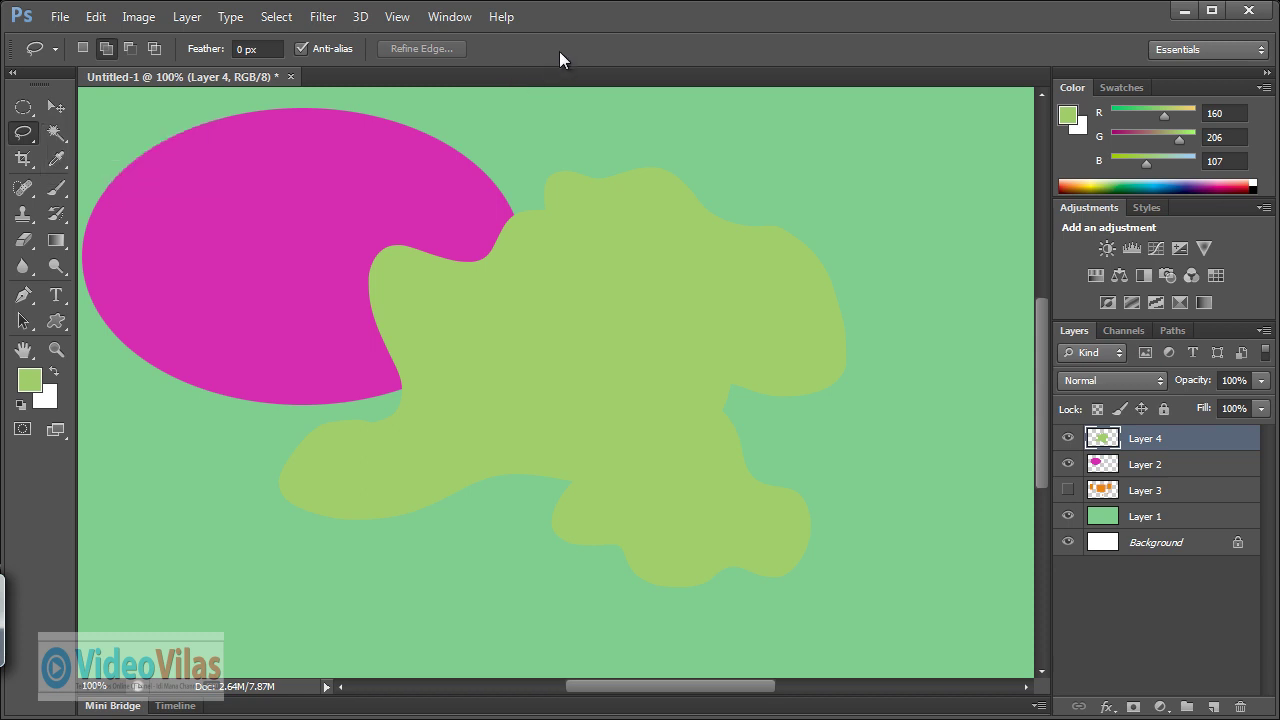